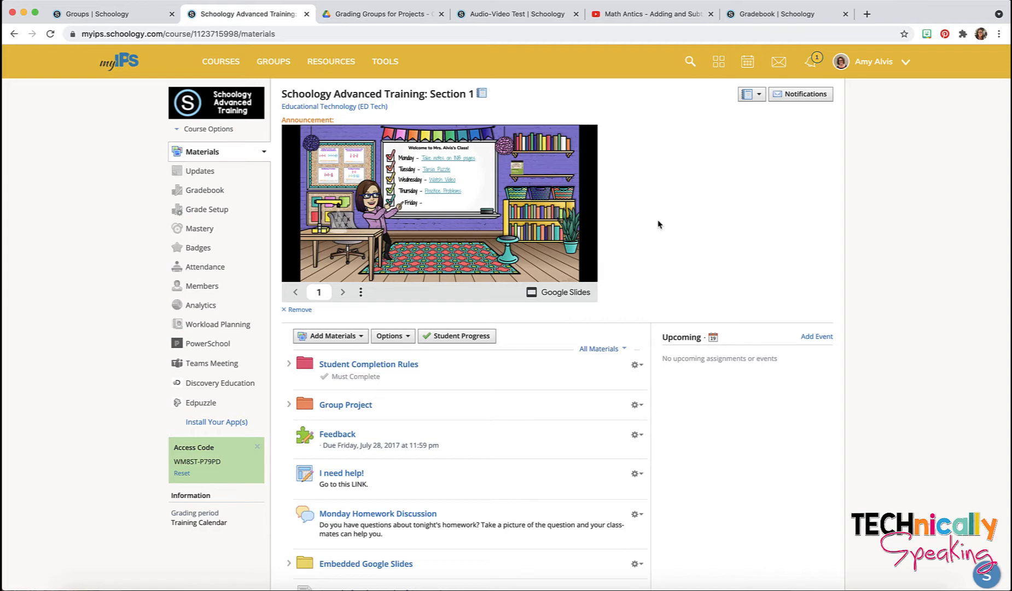
Step: Scroll down the Schoology Advanced Training course materials and open the Group Project folder
scroll(658, 225, down, 2)
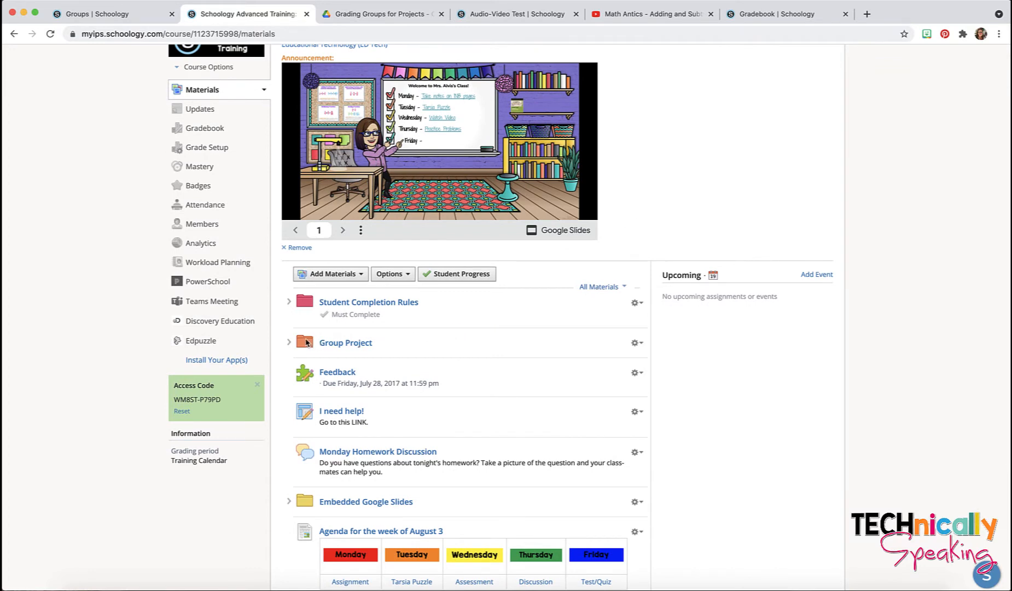
click(344, 343)
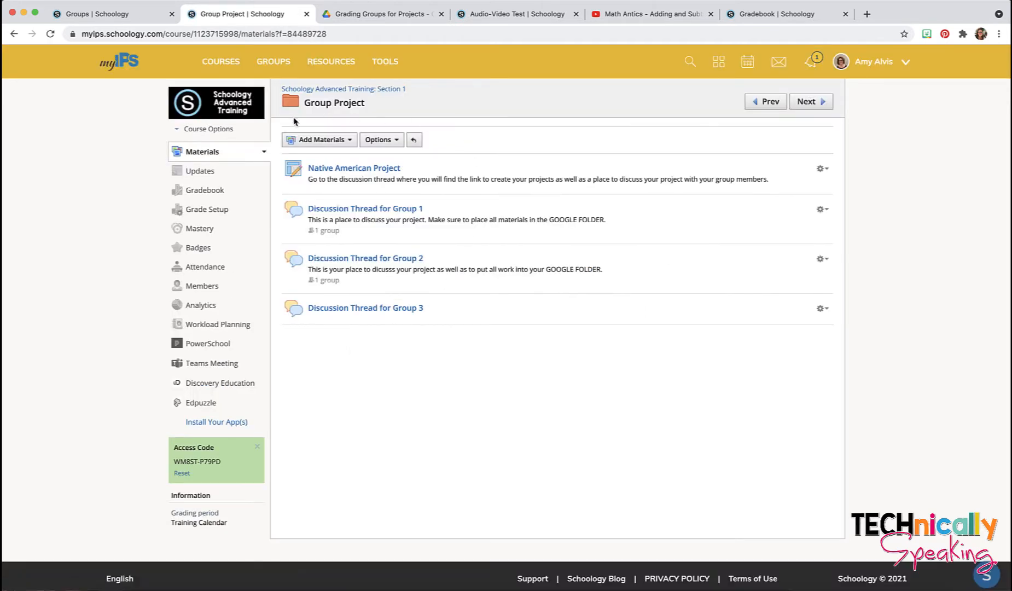
Step: Look at the Native American Project assignment, return to the folder, and open Discussion Thread for Group 1
click(340, 172)
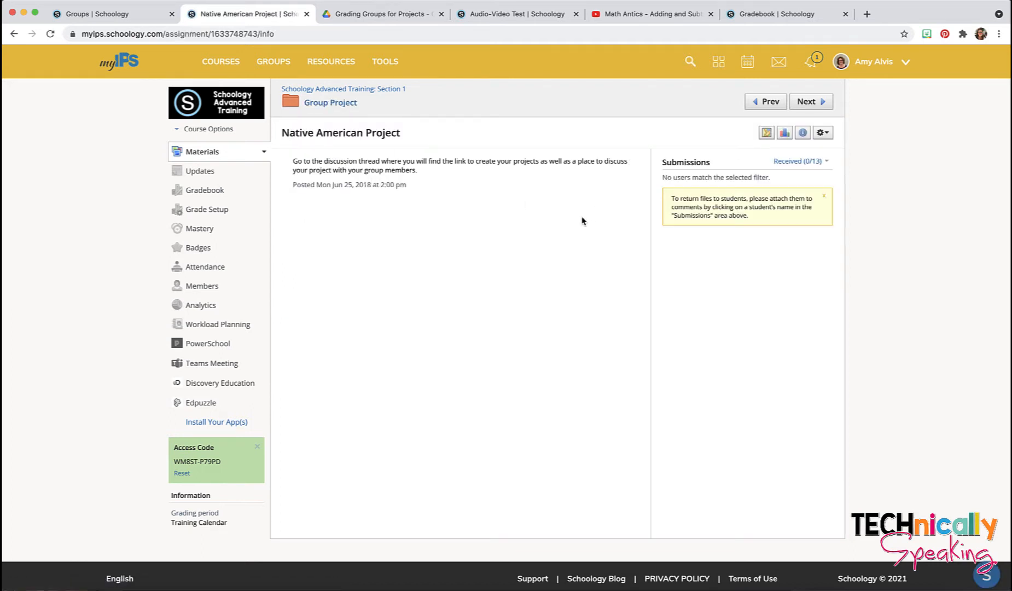
click(15, 34)
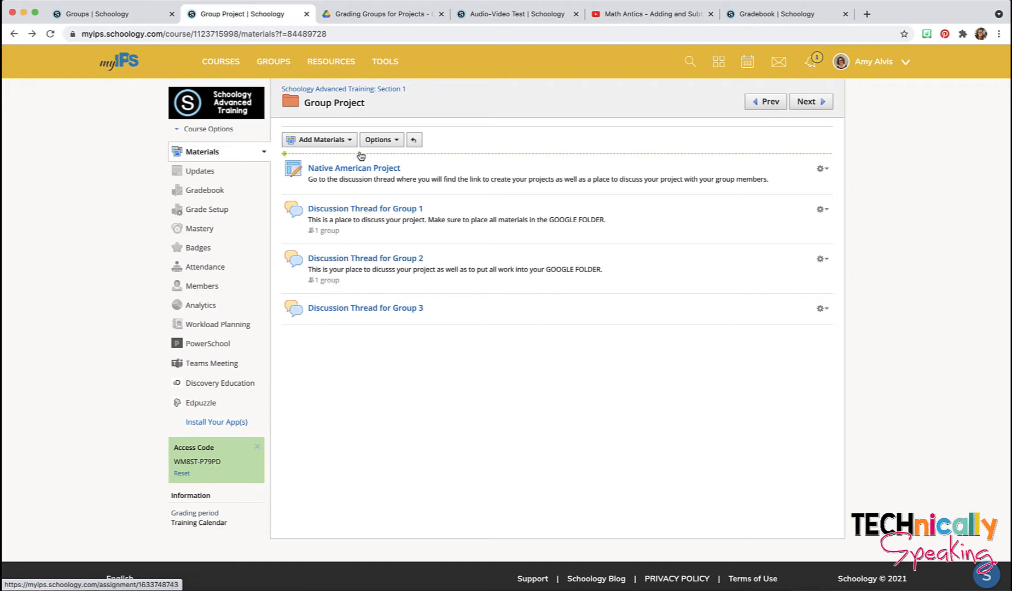
click(377, 210)
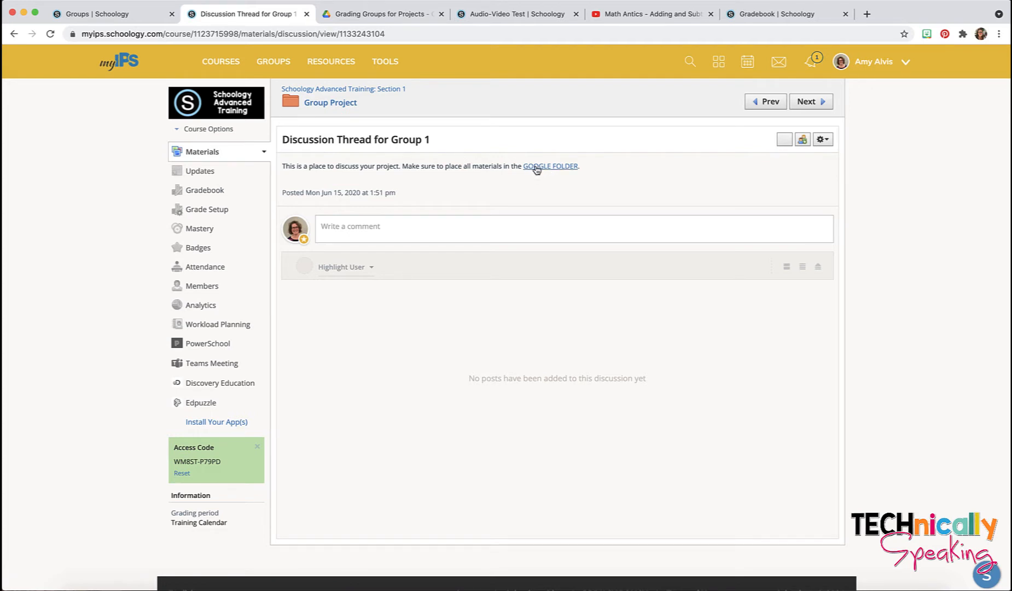
Step: Follow the discussion's GOOGLE FOLDER link to the Training Materials folder in Google Drive
click(545, 167)
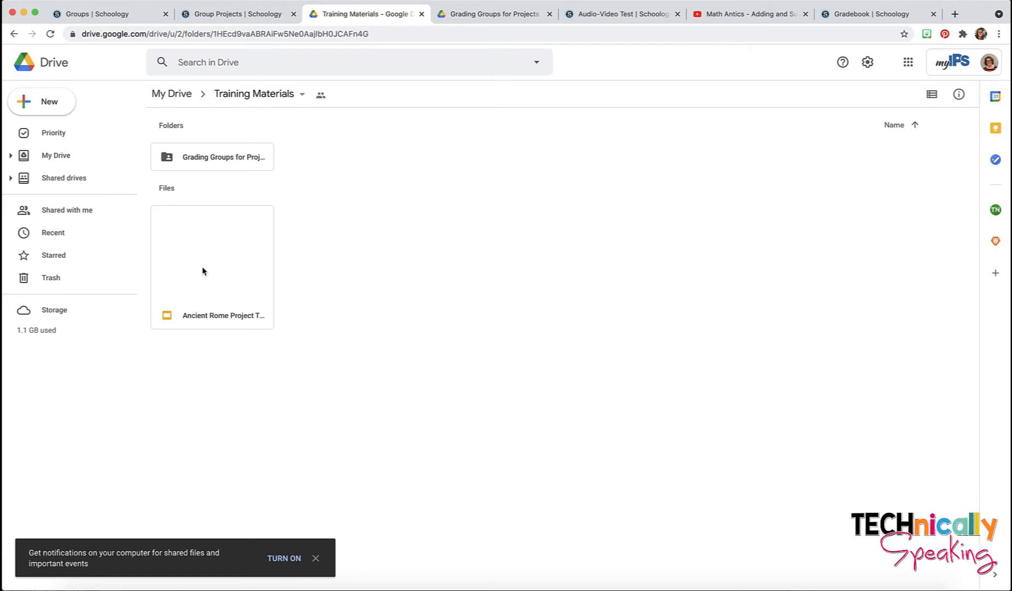
Step: Inside Grading Groups for Projects, create a folder named 'Group 1 Project'
double_click(211, 159)
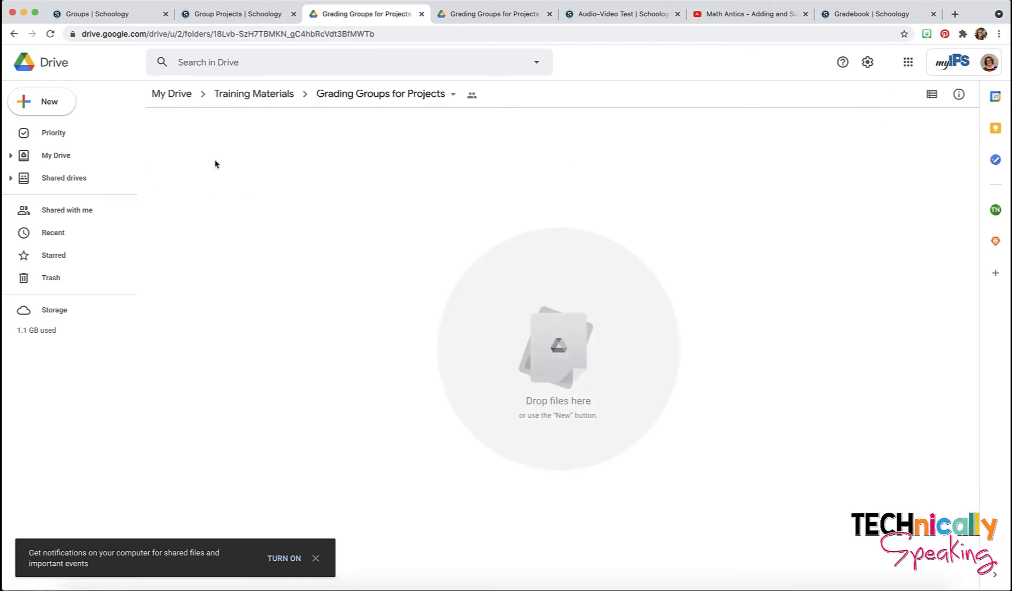
click(46, 101)
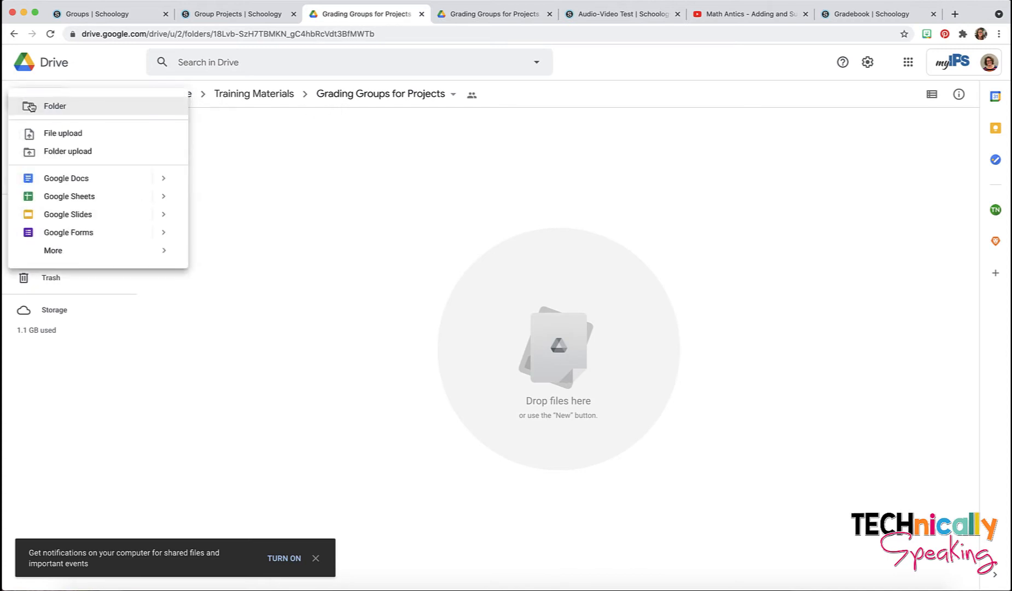
click(102, 116)
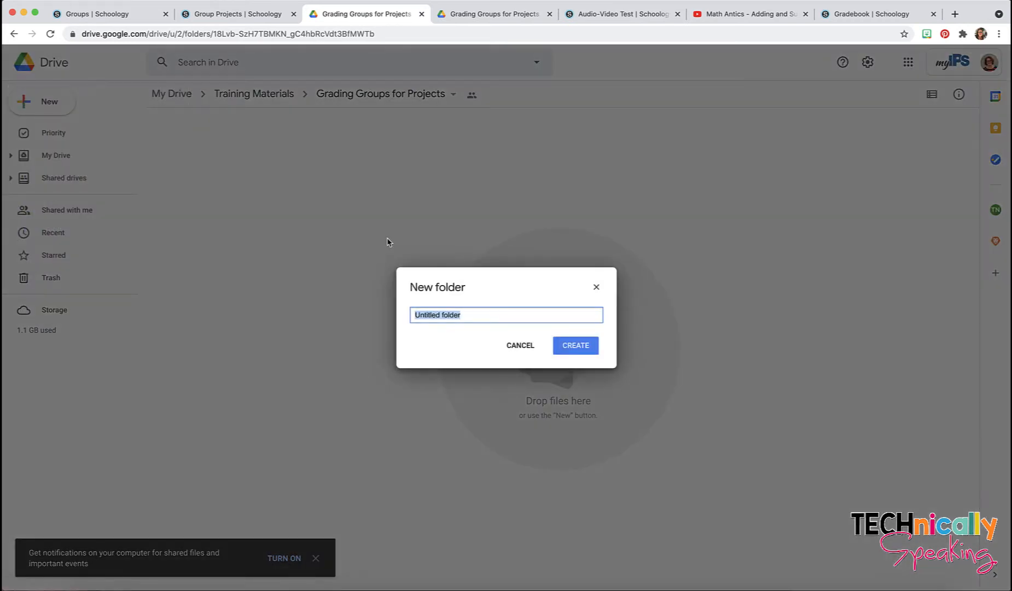
text(Group 1 Project)
click(576, 346)
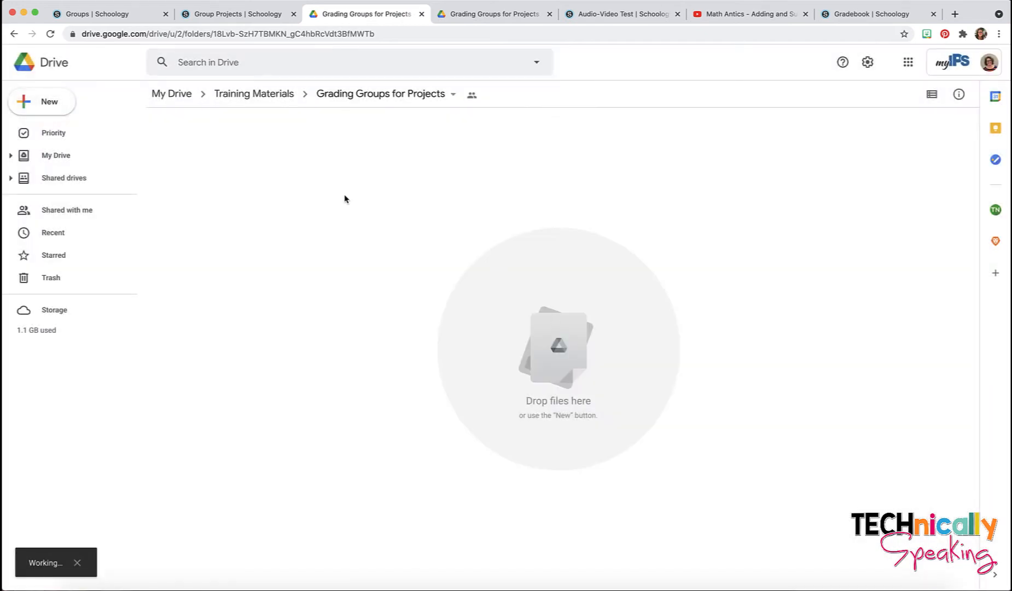
Step: Add two more folders there, 'Group 2 Project' and 'Group 3 Project'
click(49, 101)
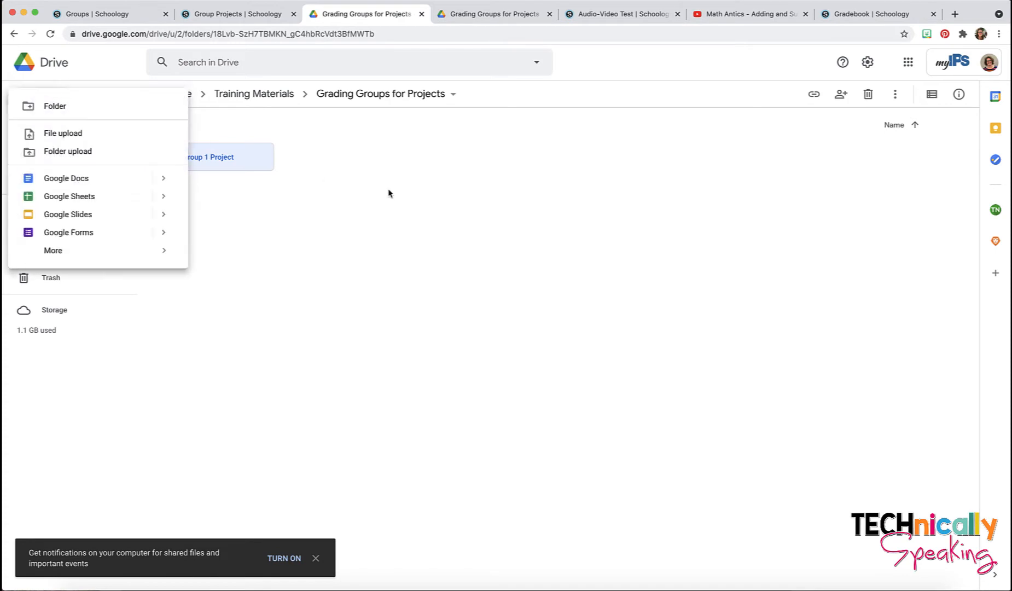
click(79, 107)
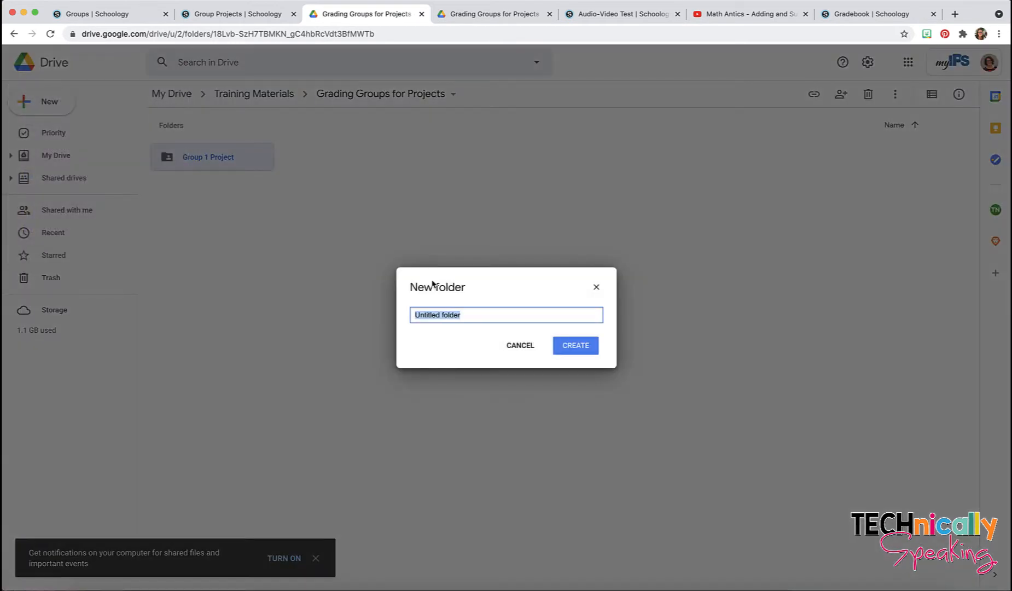
text(Group 2 Project)
click(567, 344)
click(69, 113)
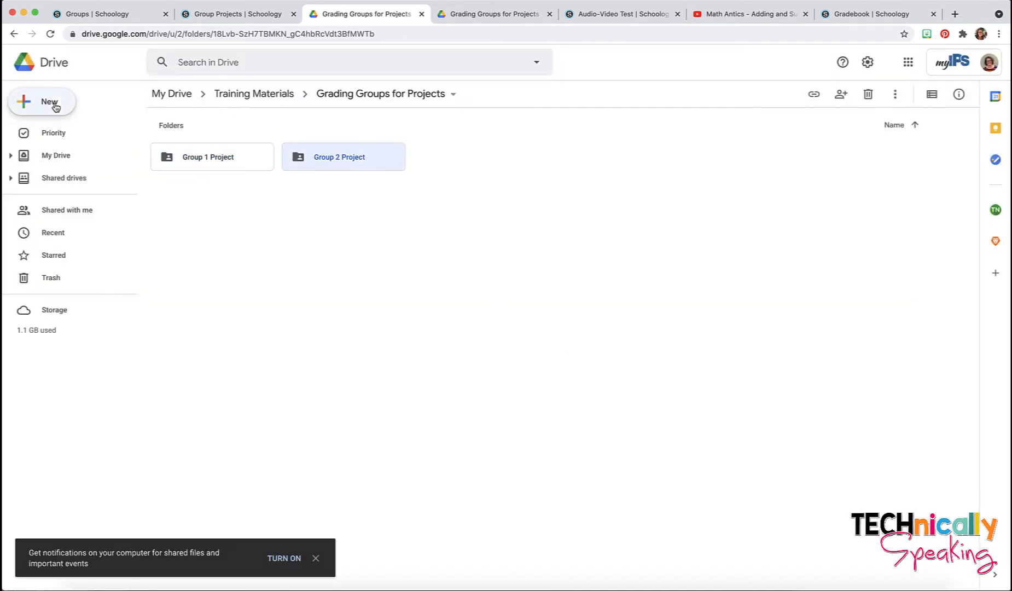
click(116, 118)
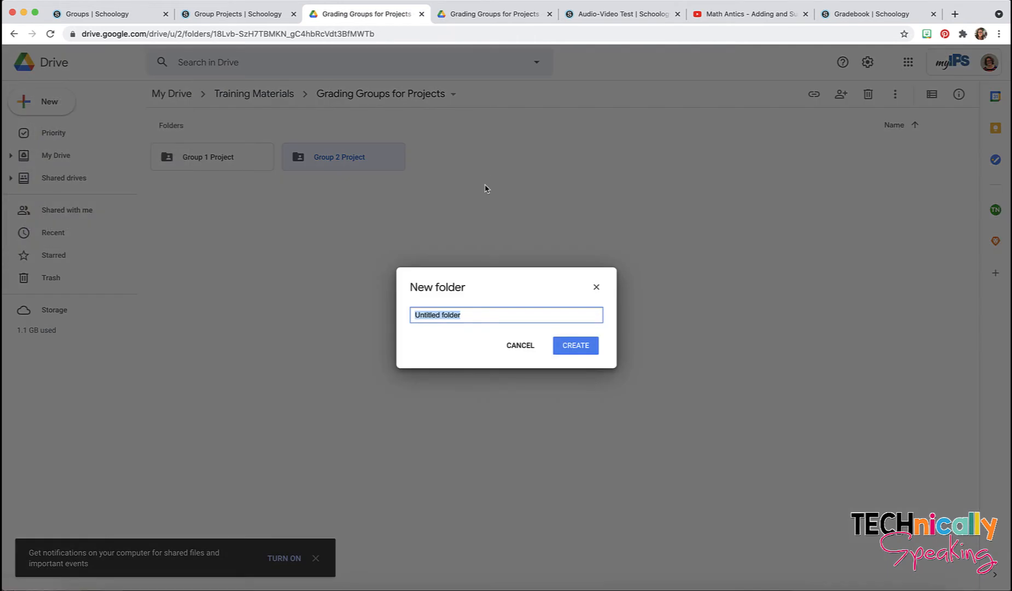
text(Group 3 Project)
click(578, 343)
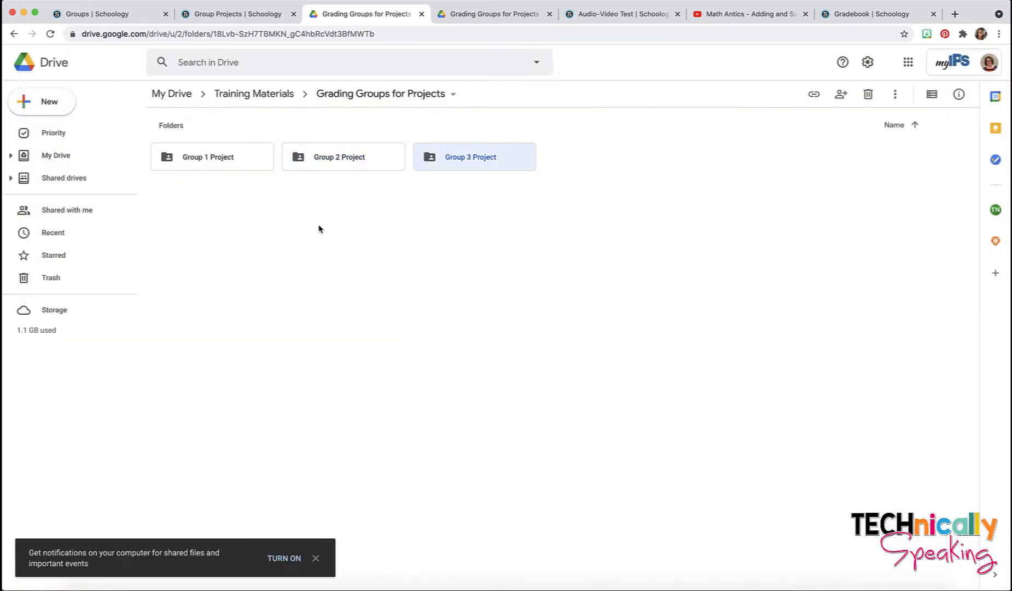
Step: In Training Materials, copy the Ancient Rome Project Template and rename the copy 'Ancient Rome Project Group 1'
click(277, 96)
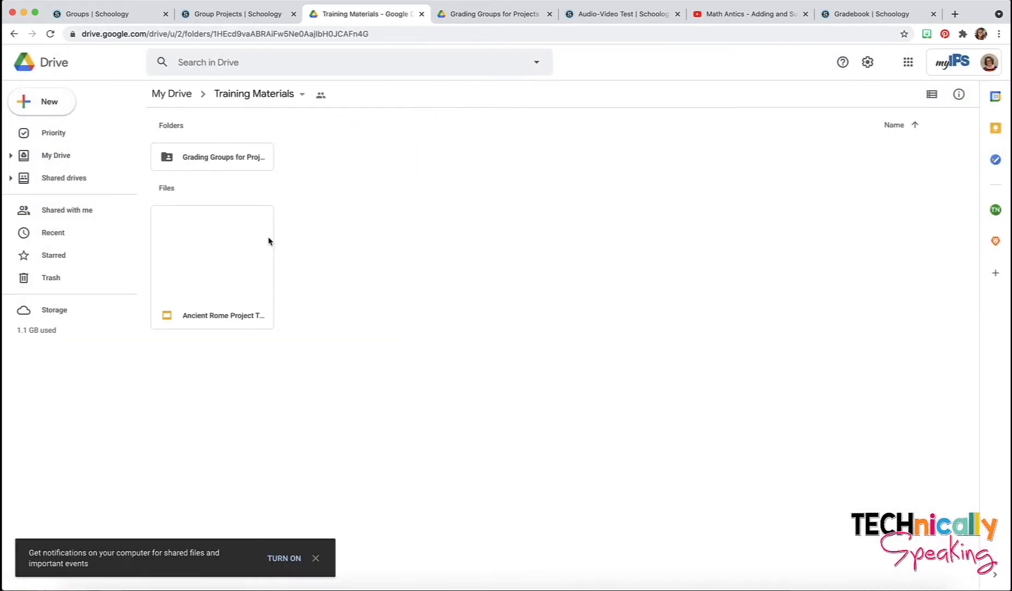
right_click(203, 259)
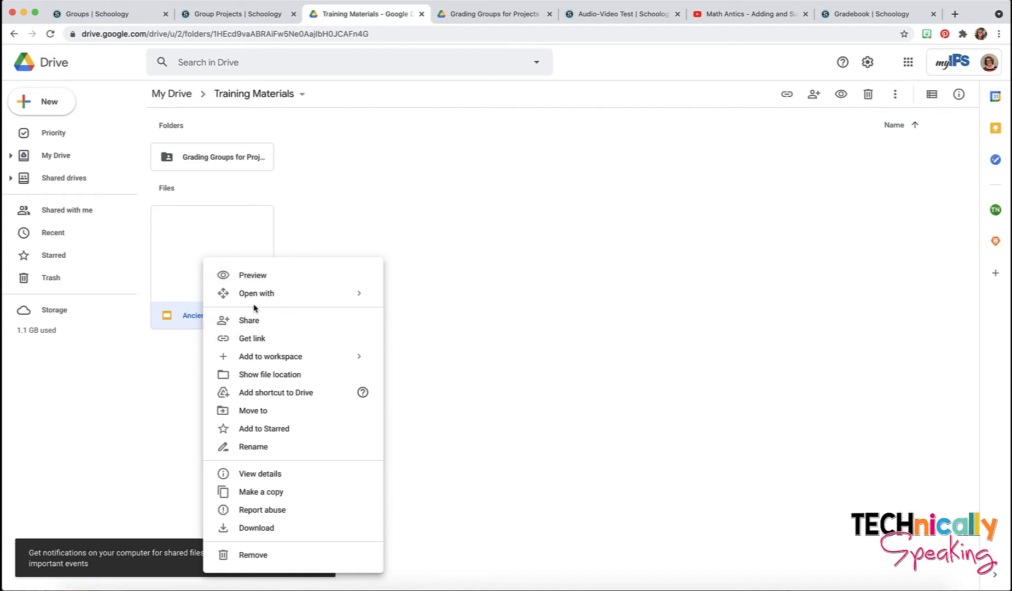
click(287, 492)
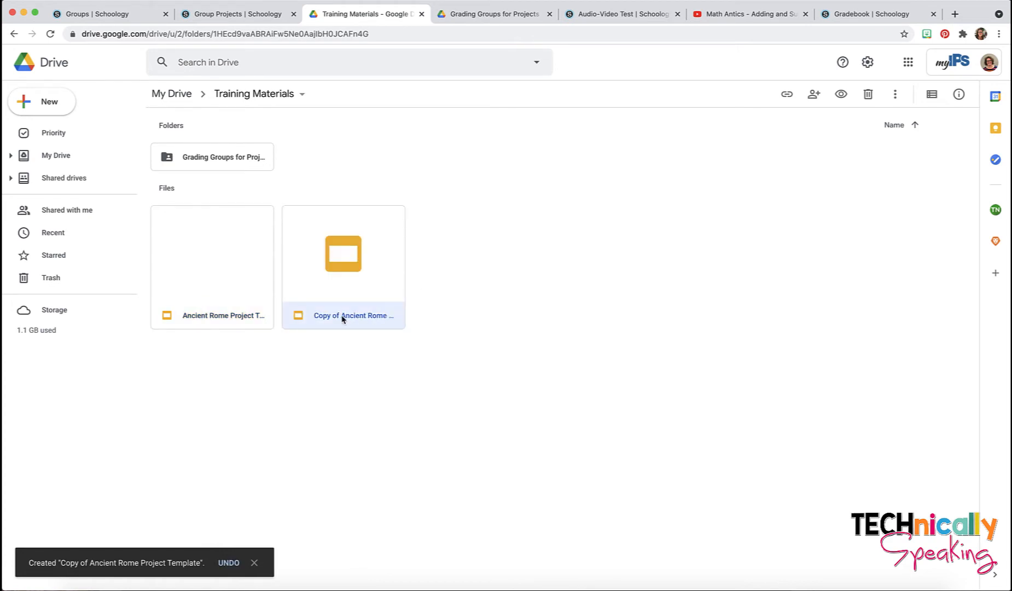
right_click(342, 318)
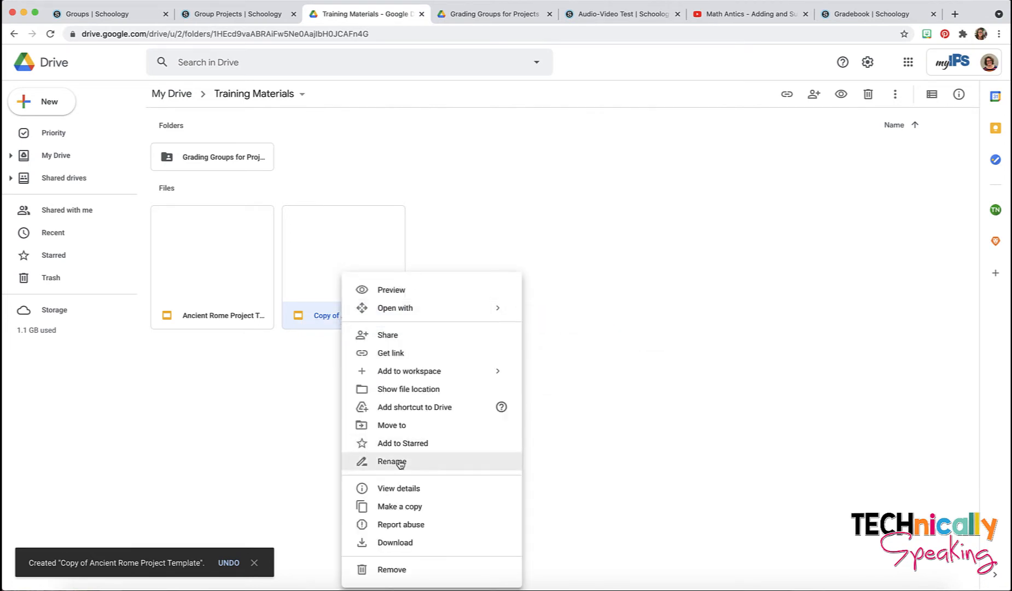
click(399, 464)
click(444, 313)
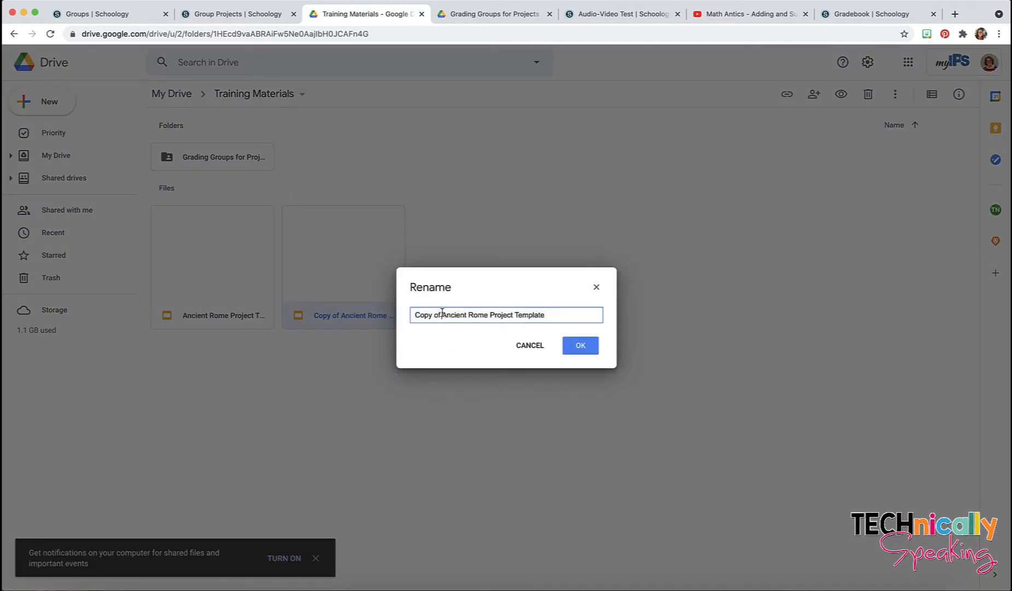
key(BackSpace)
key(BackSpace)
key(BackSpace)
key(BackSpace)
key(BackSpace)
key(BackSpace)
key(BackSpace)
key(BackSpace)
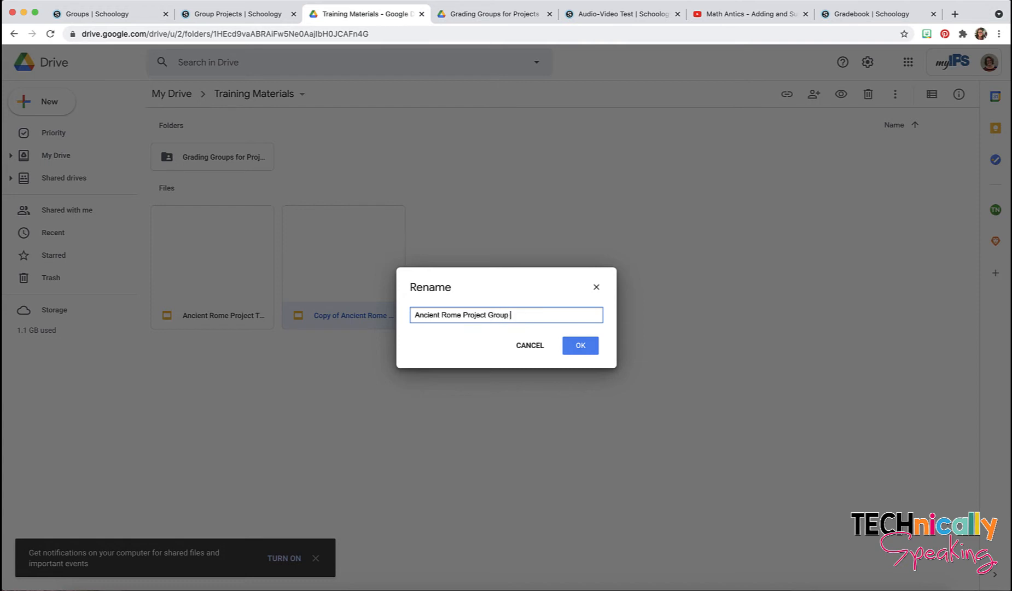
drag(542, 315, 411, 316)
click(578, 345)
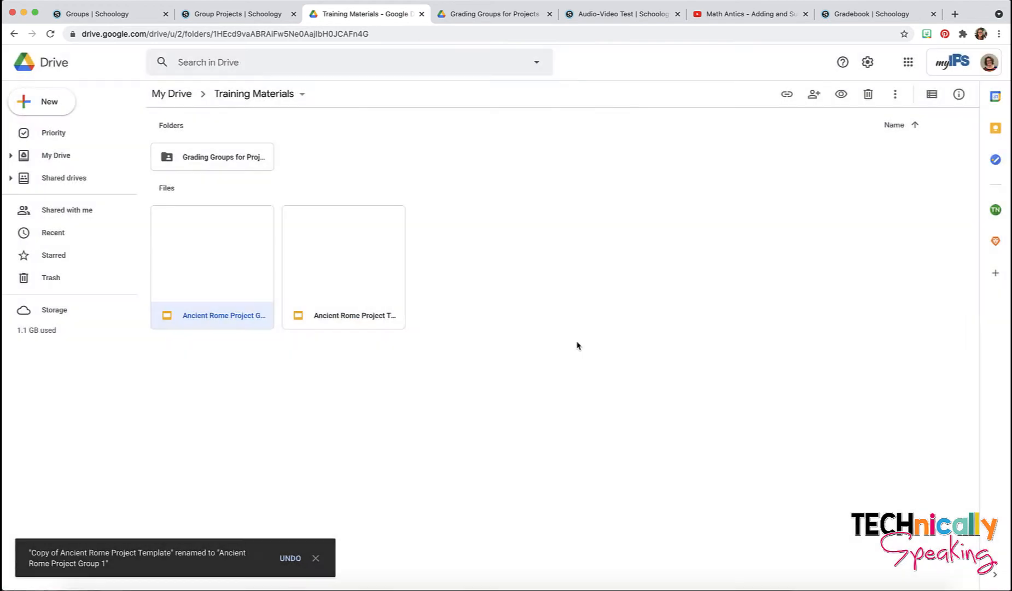
click(335, 319)
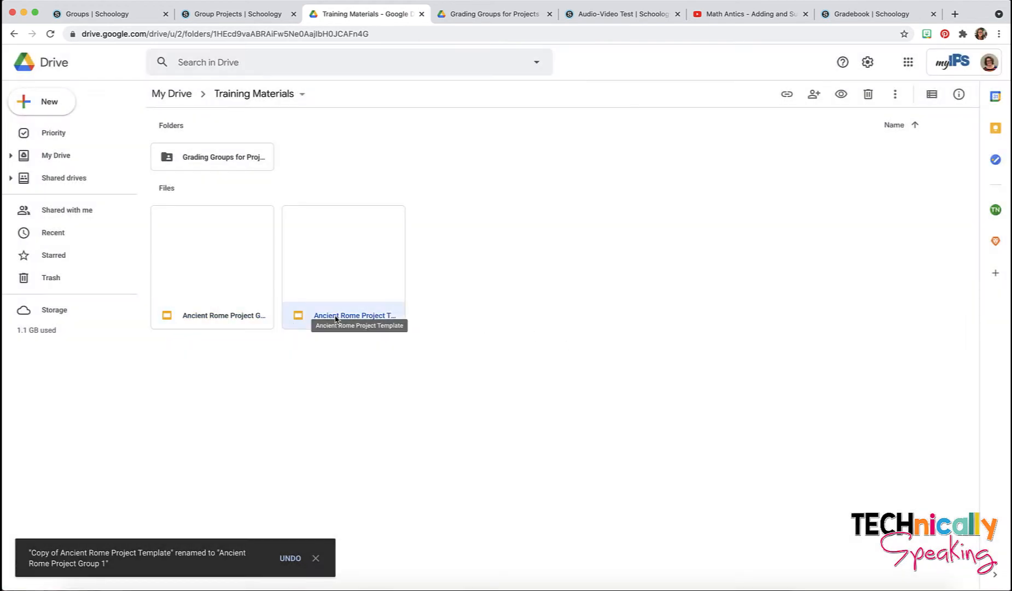
Step: Make another copy of the template and name it 'Ancient Rome Project Group 2'
right_click(335, 319)
click(402, 511)
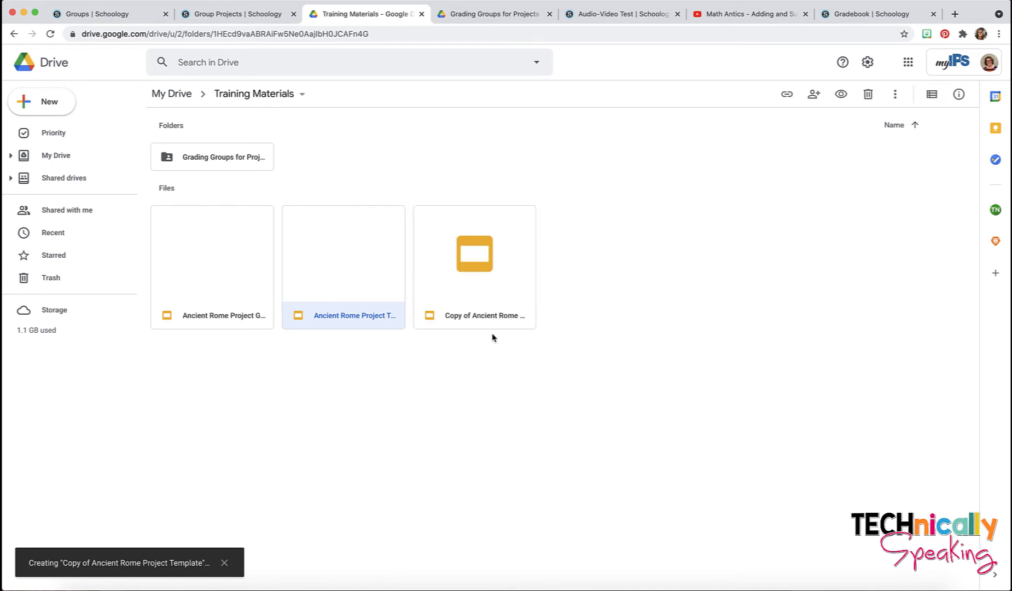
right_click(488, 318)
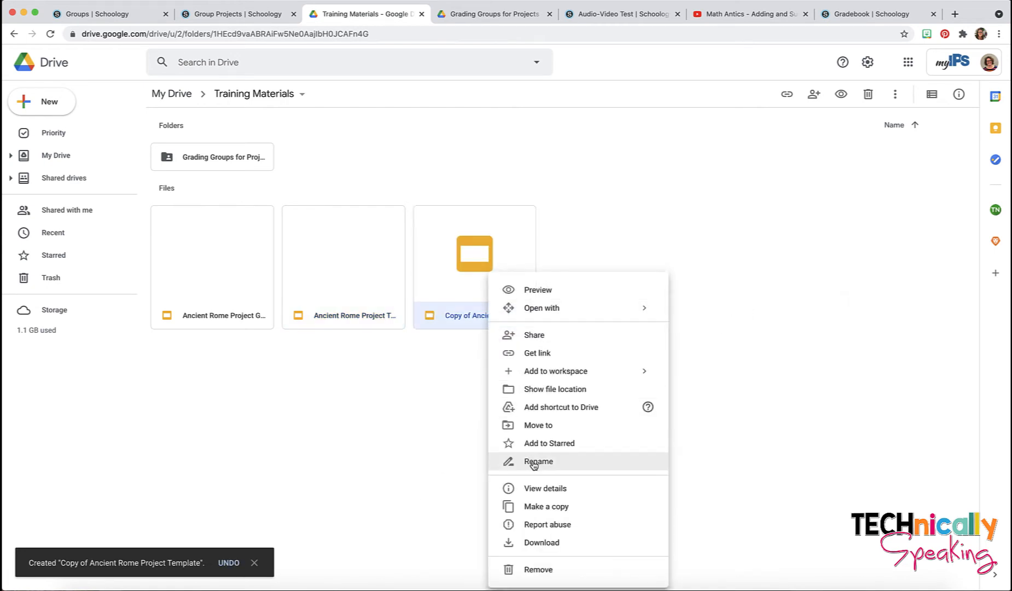
click(538, 460)
text(Ancient Rome Project Group 1)
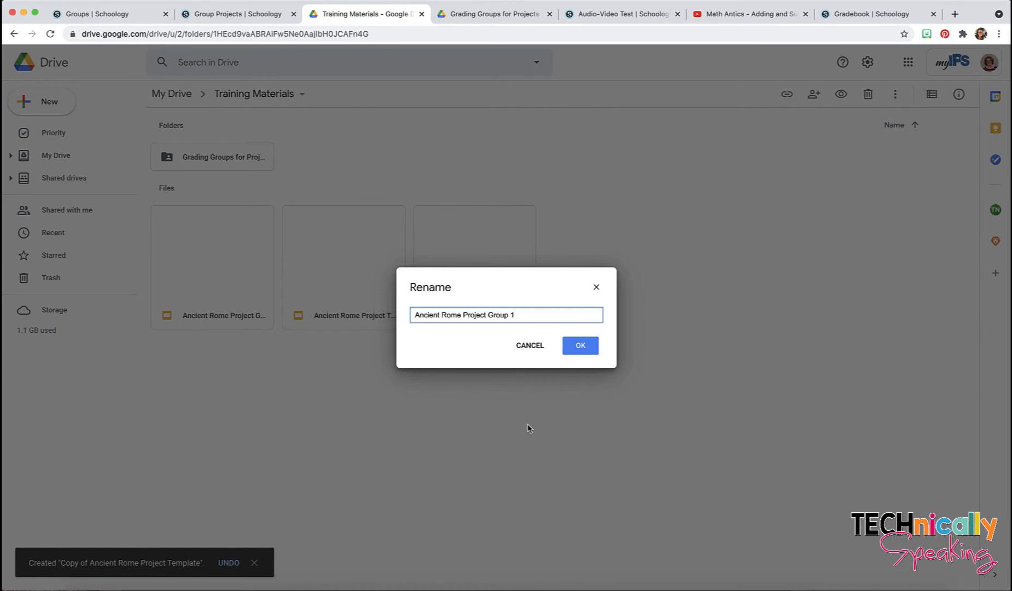
key(BackSpace)
click(582, 344)
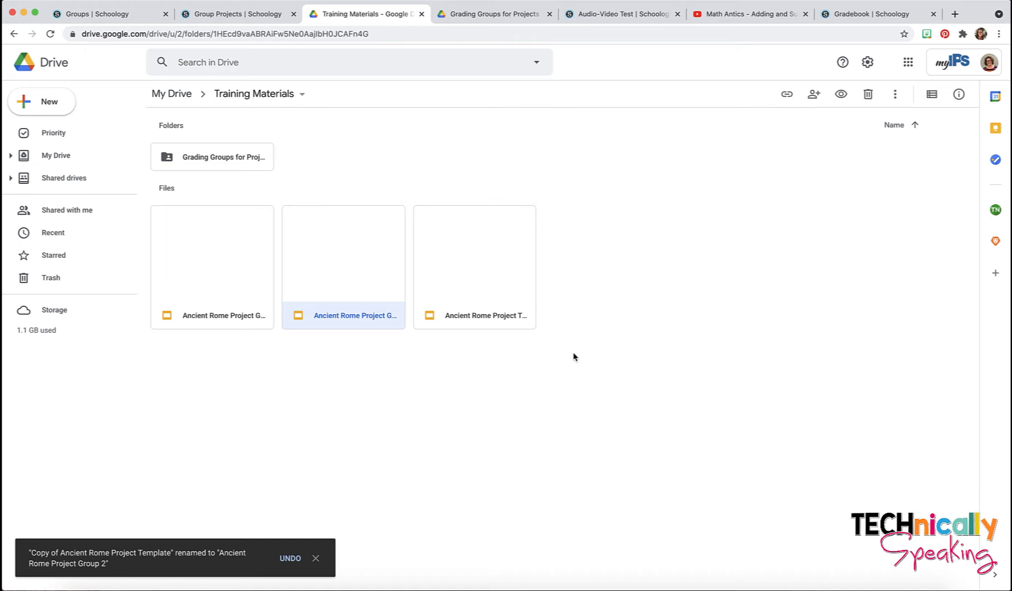
Step: Make a third copy of the template and name it 'Ancient Rome Project Group 3'
right_click(472, 316)
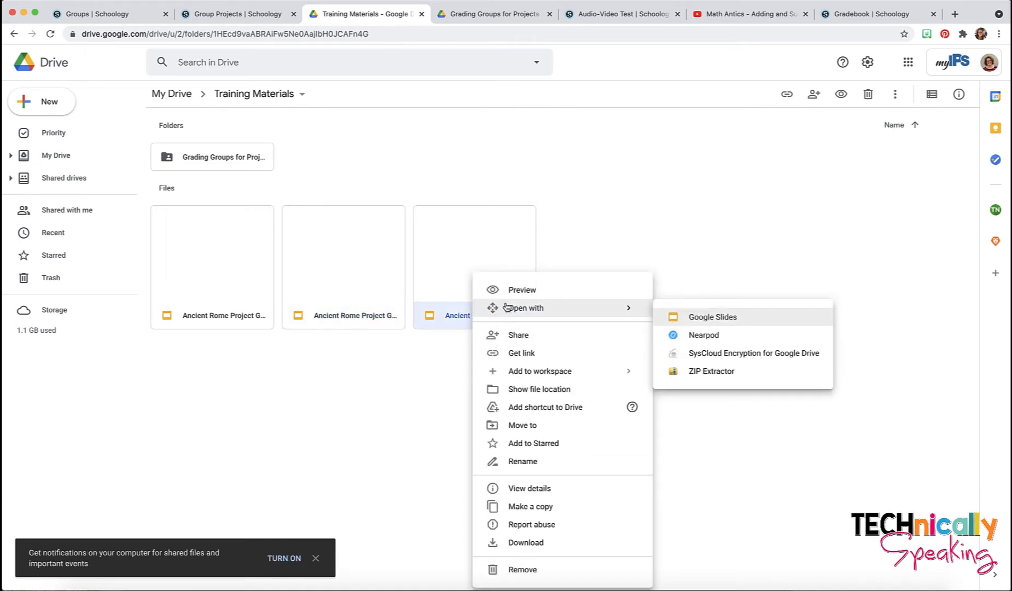
click(529, 506)
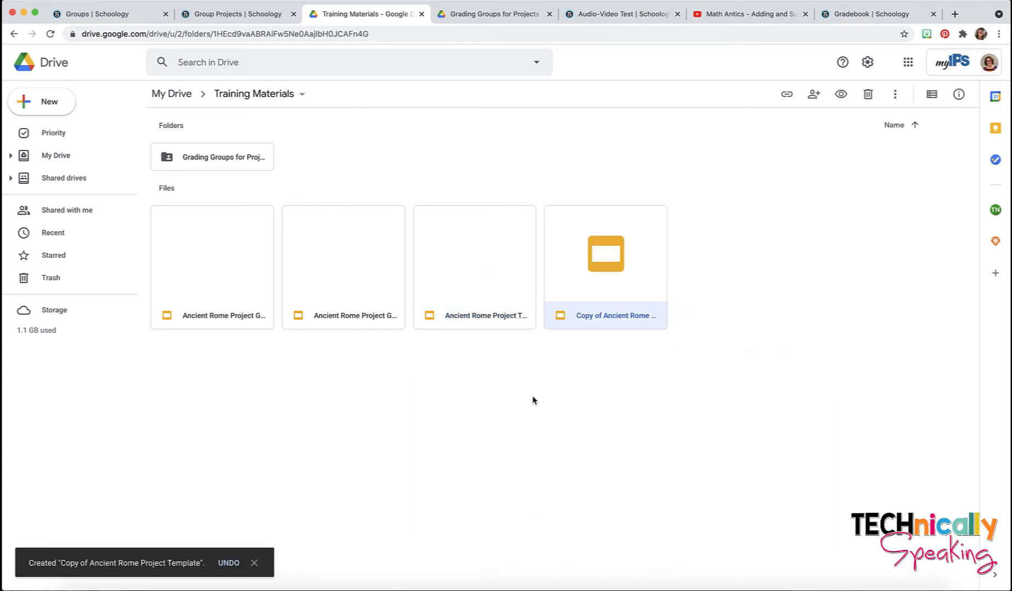
right_click(606, 317)
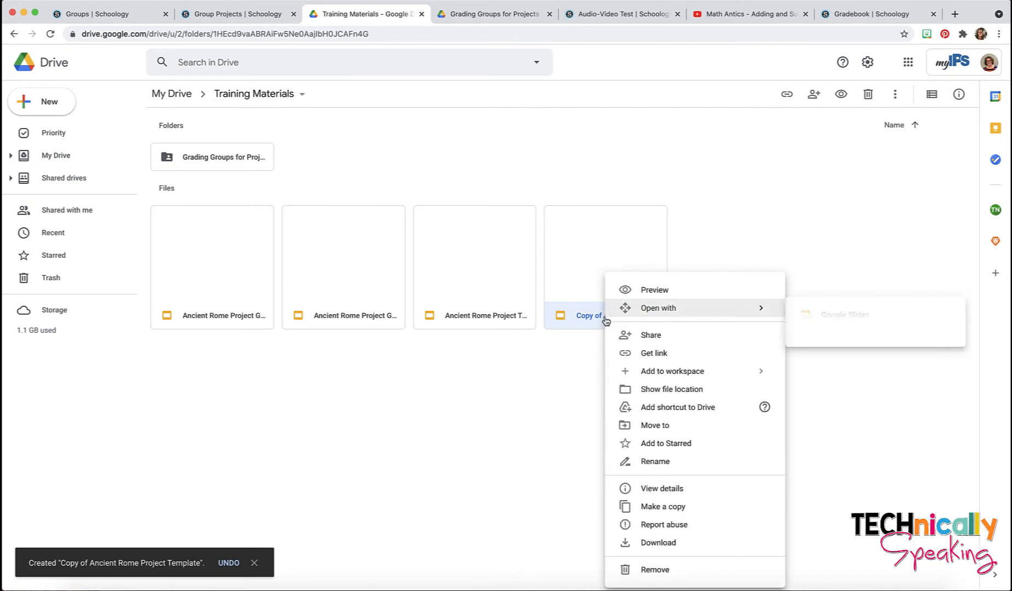
click(648, 463)
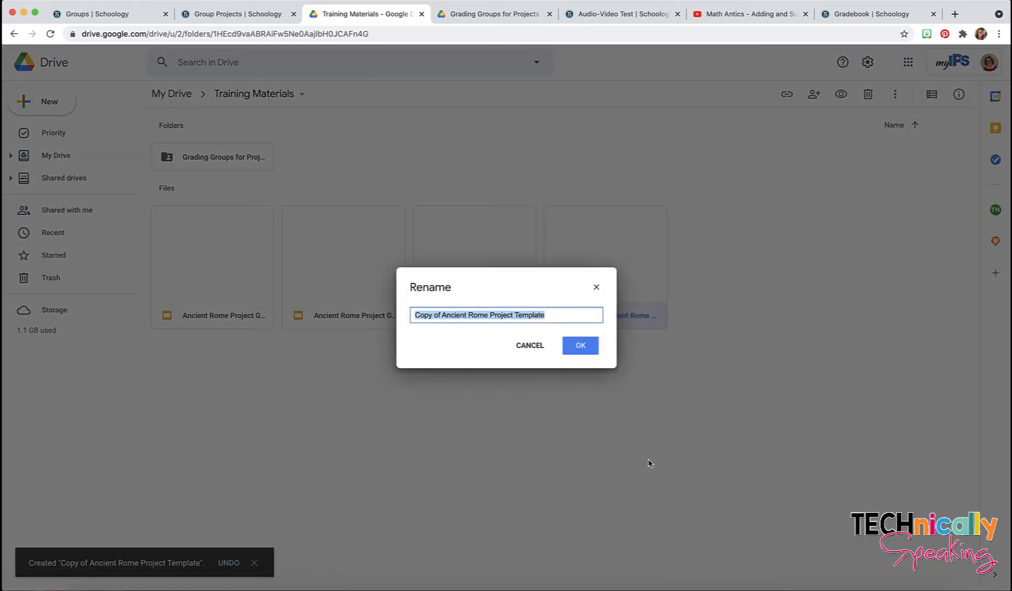
text(Ancient Rome Project Group 3)
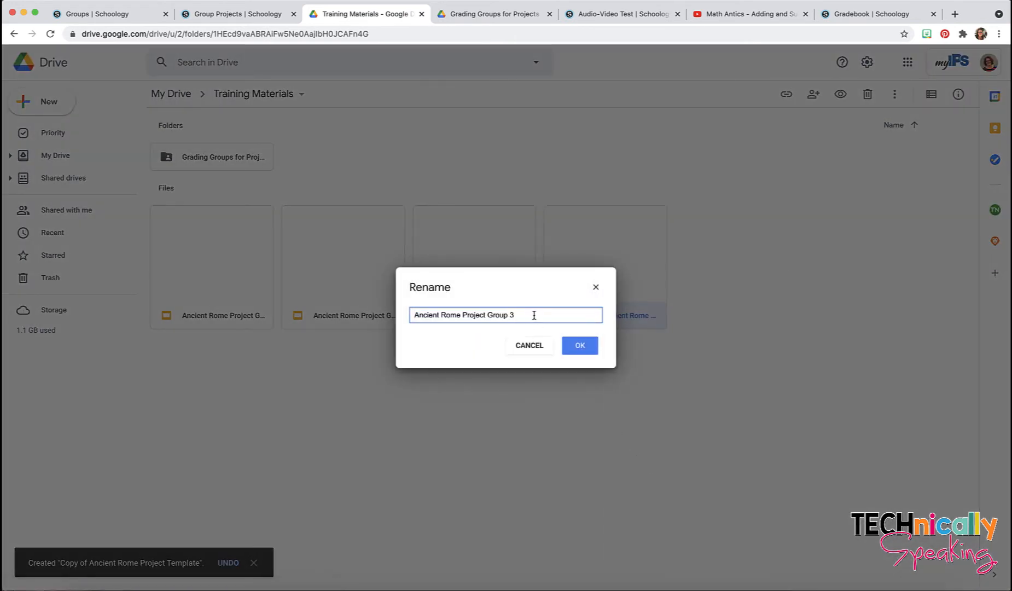
click(578, 345)
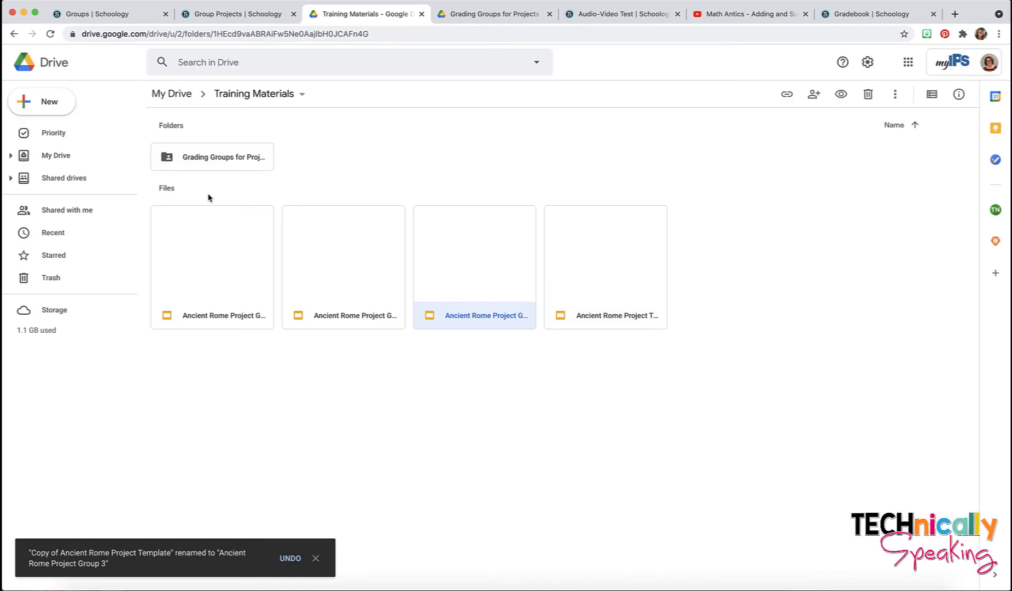
Step: Move Ancient Rome Project Group 1 into Grading Groups for Projects > Group 1 Project
right_click(217, 280)
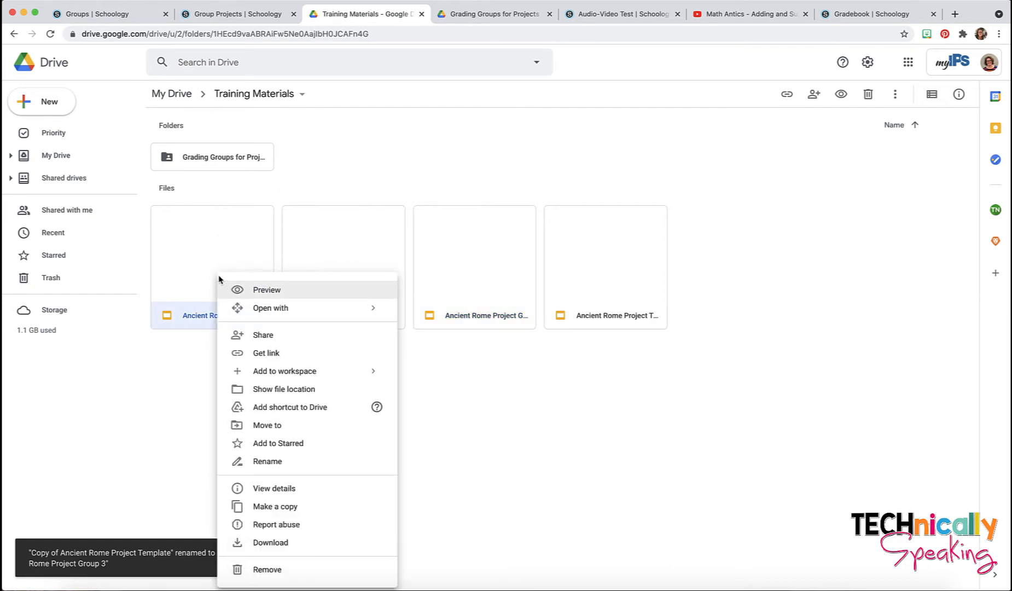
click(257, 425)
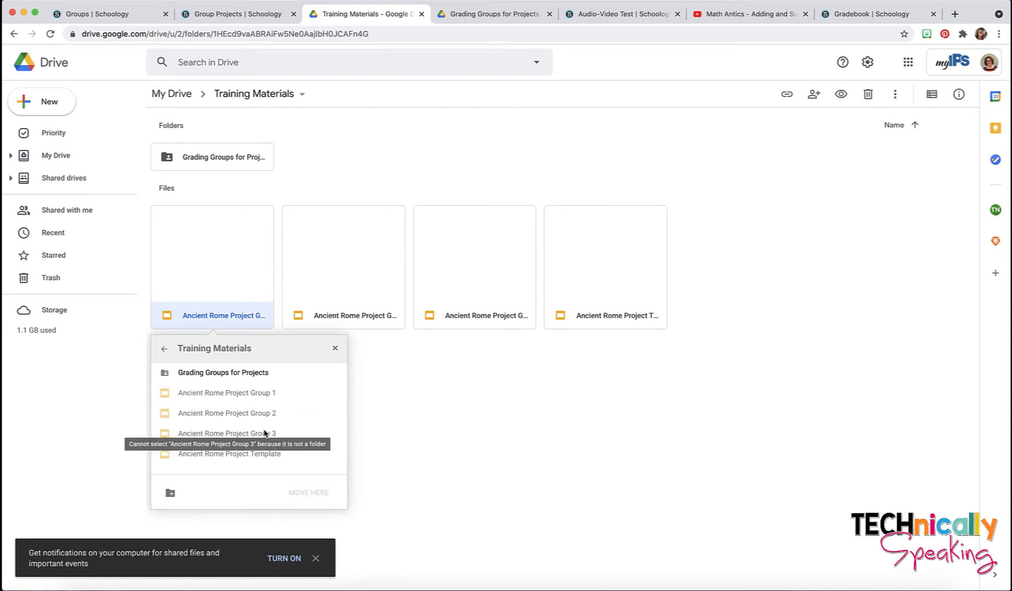
click(255, 375)
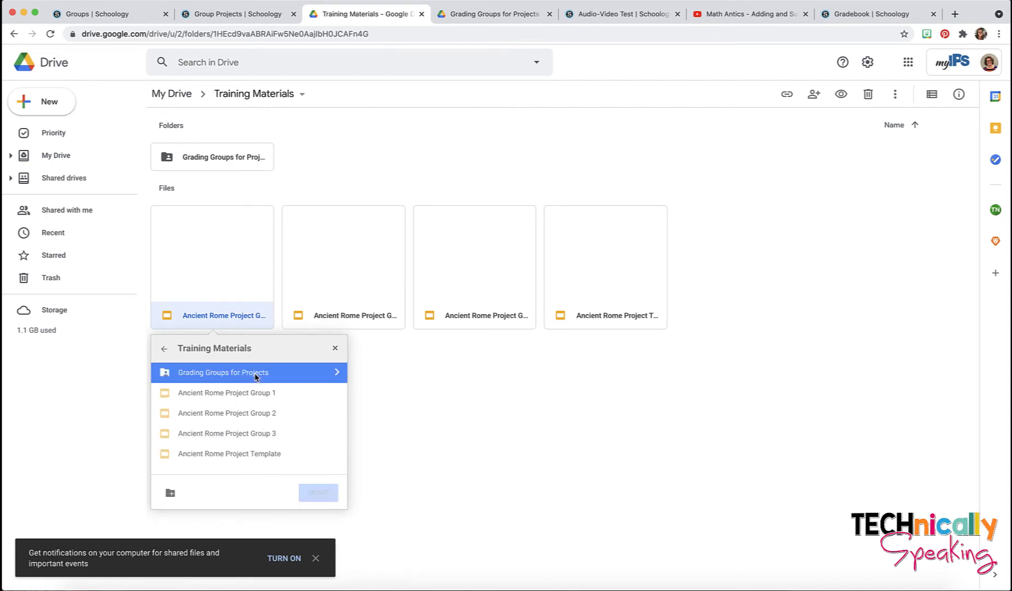
click(337, 373)
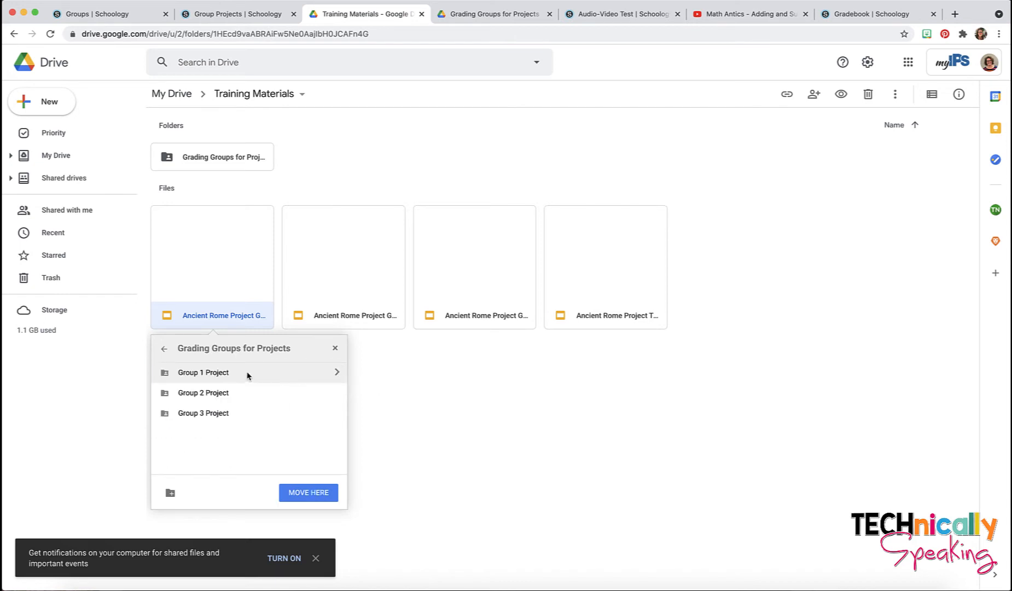
click(220, 374)
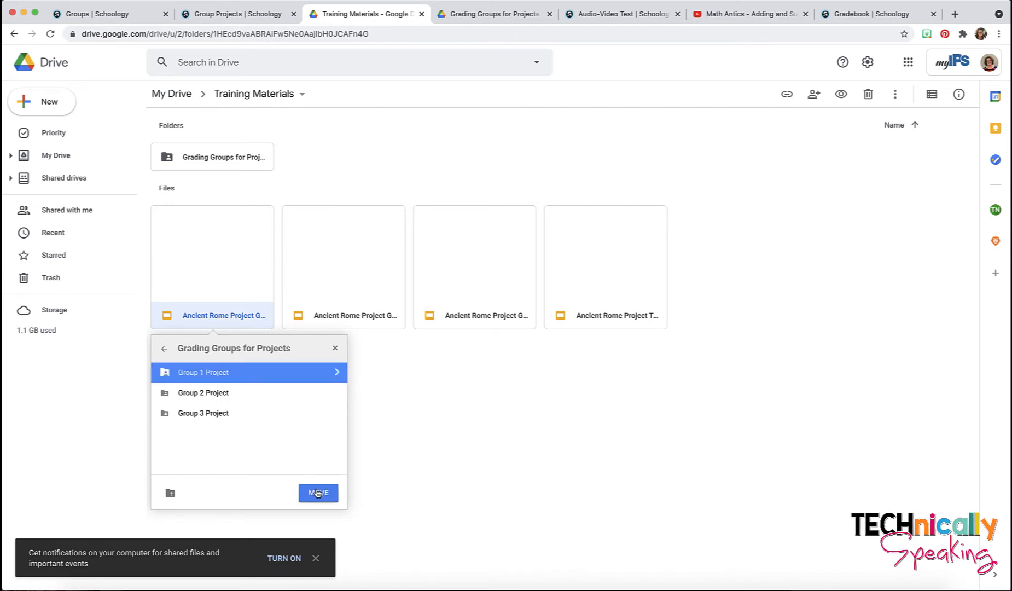
click(318, 492)
click(184, 489)
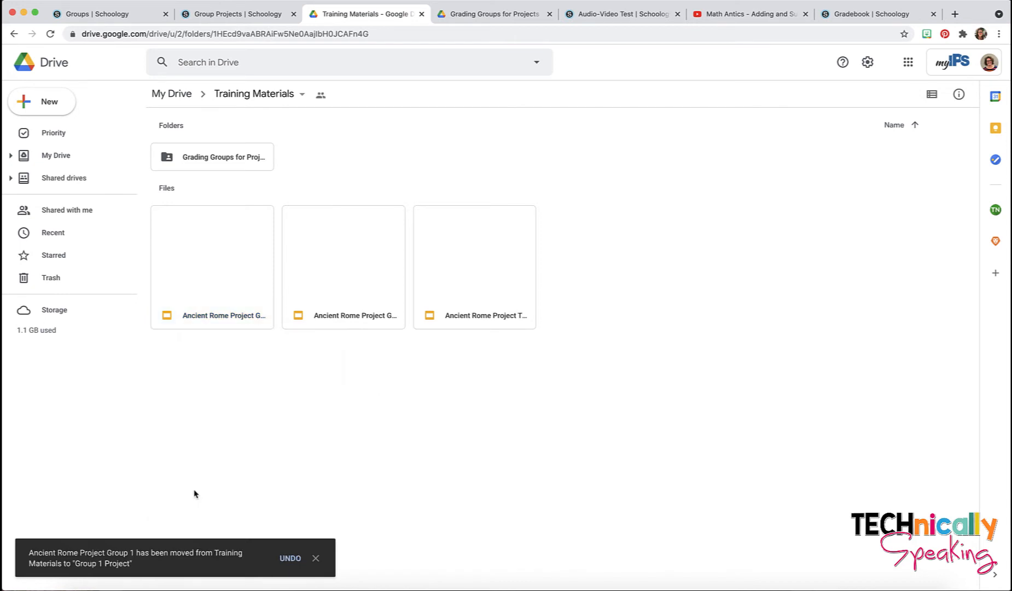
Step: Move the Group 2 and Group 3 copies into the Group 2 Project and Group 3 Project folders
right_click(238, 316)
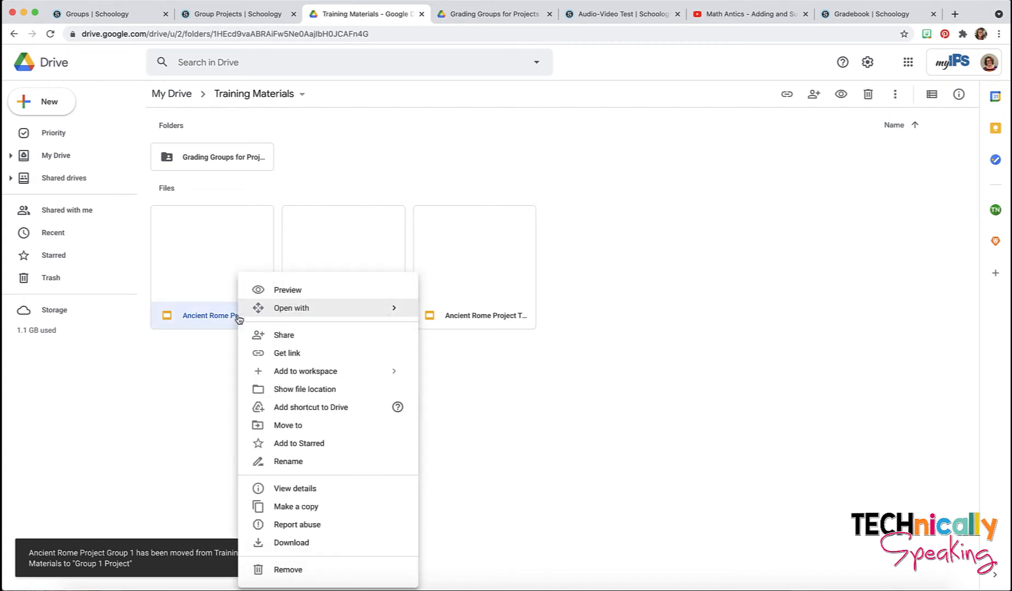
click(297, 424)
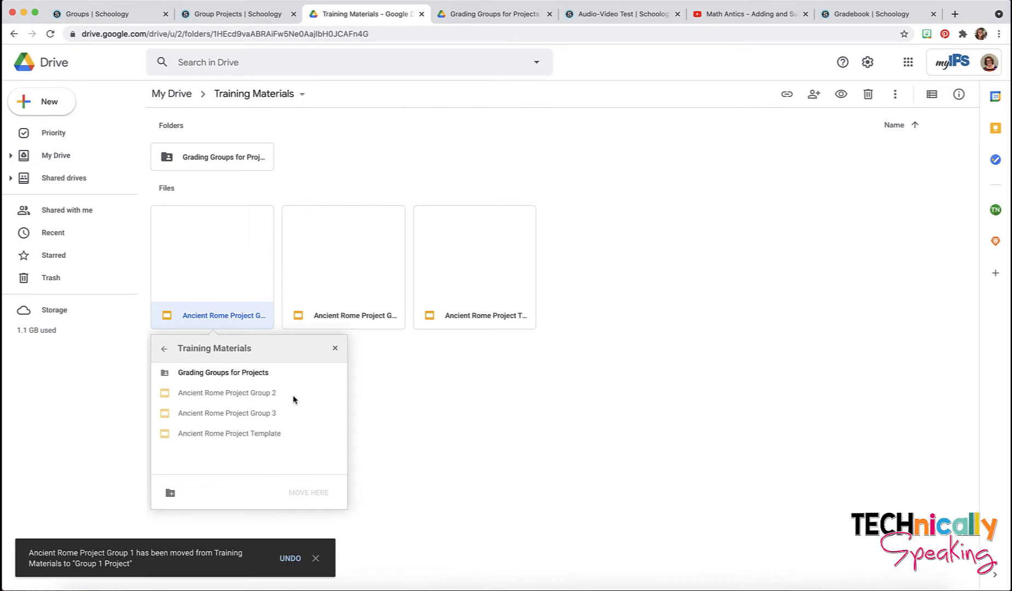
click(333, 373)
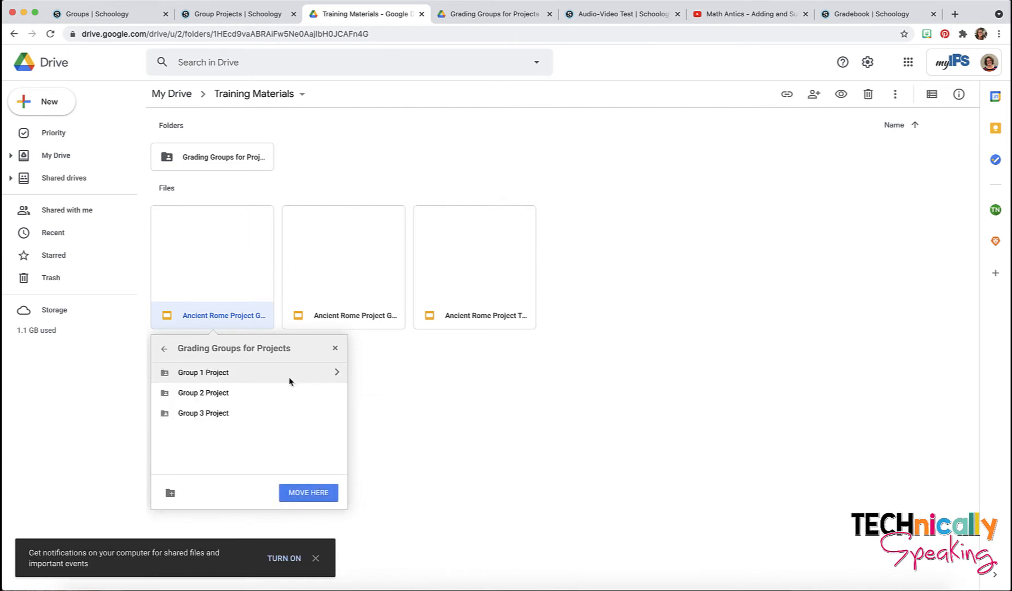
click(224, 394)
click(337, 392)
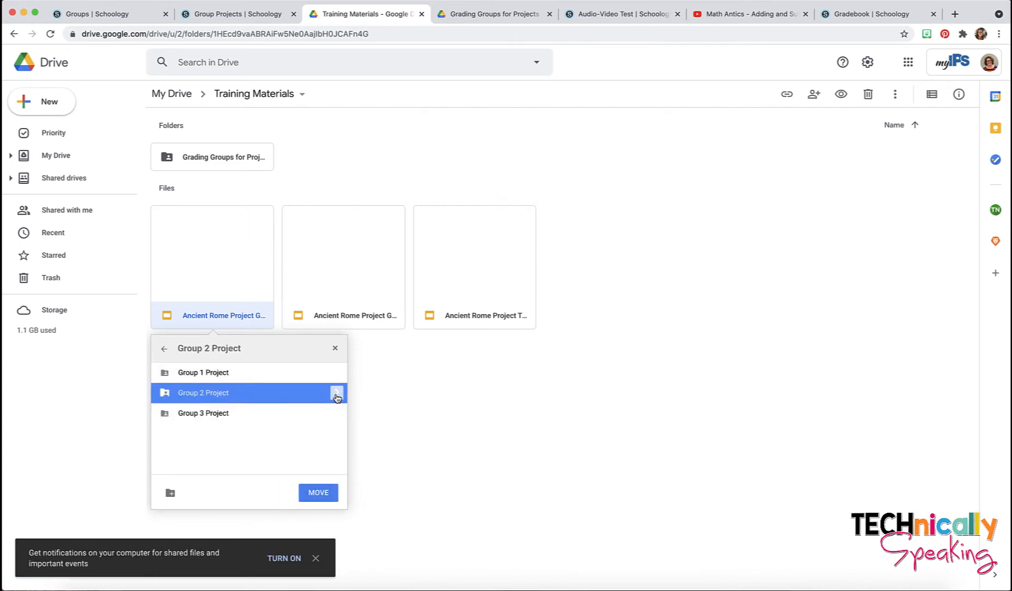
click(326, 495)
click(185, 489)
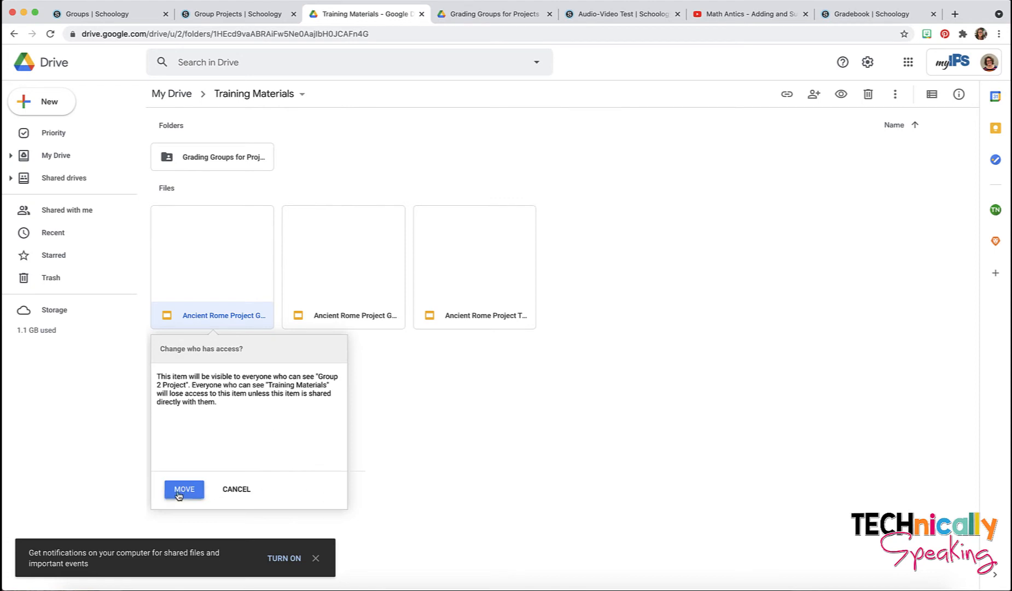
right_click(234, 315)
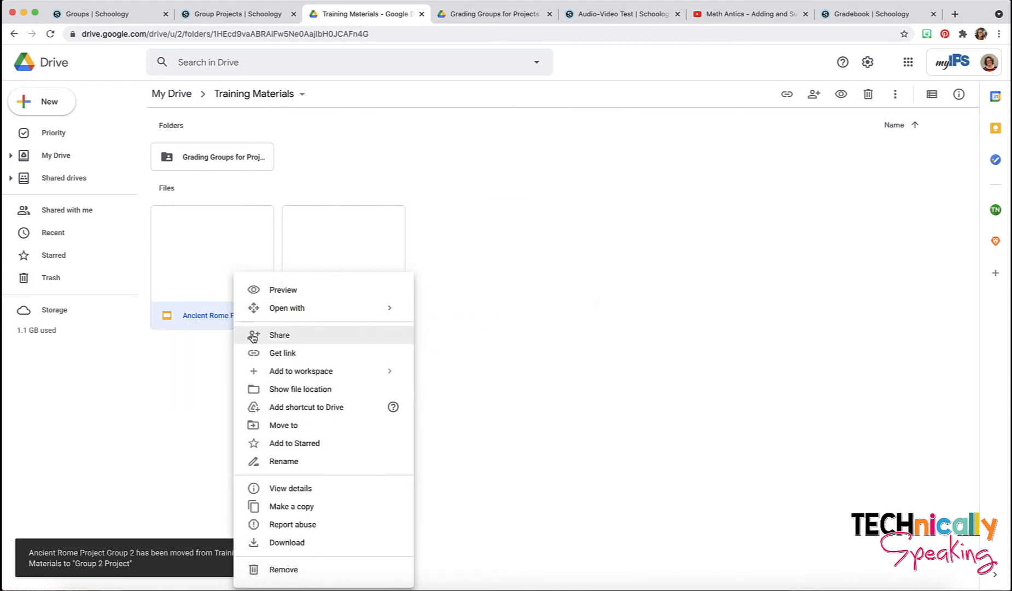
click(298, 425)
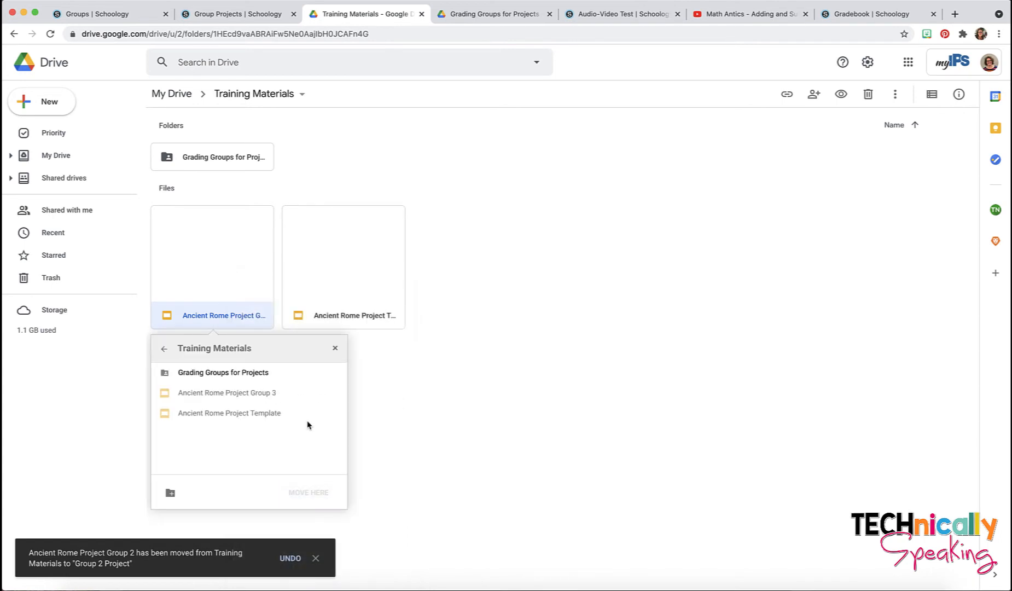
click(336, 373)
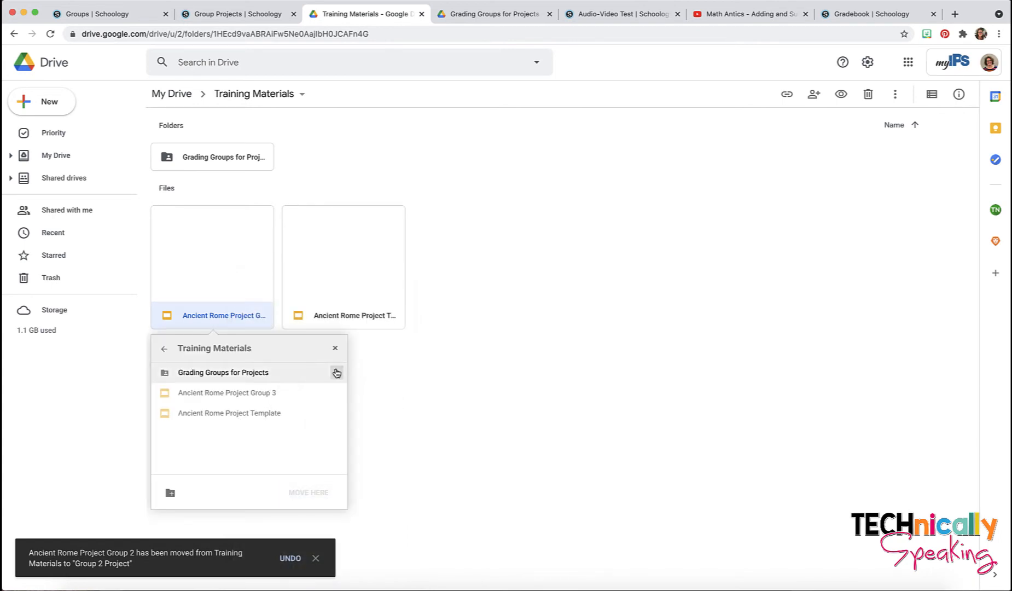
click(245, 413)
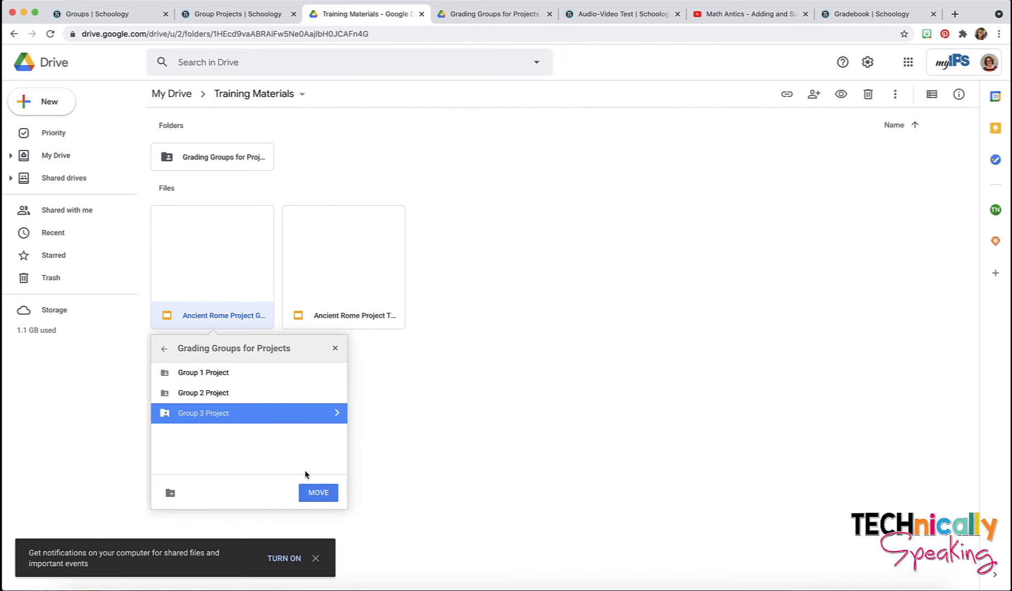
click(323, 494)
click(194, 488)
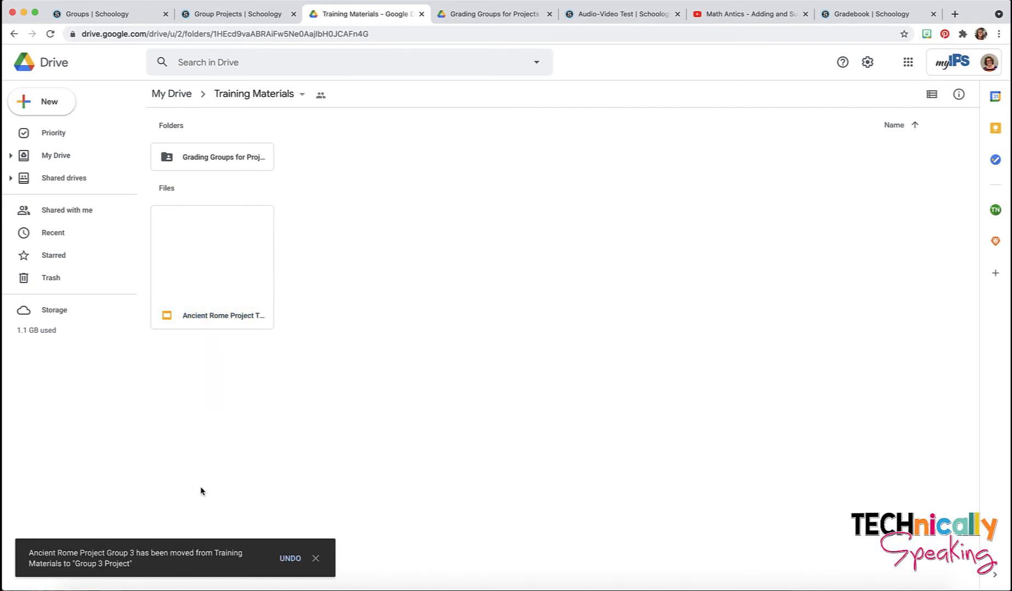
Step: Go into Grading Groups for Projects > Group 1 Project to confirm its copy is there
double_click(235, 159)
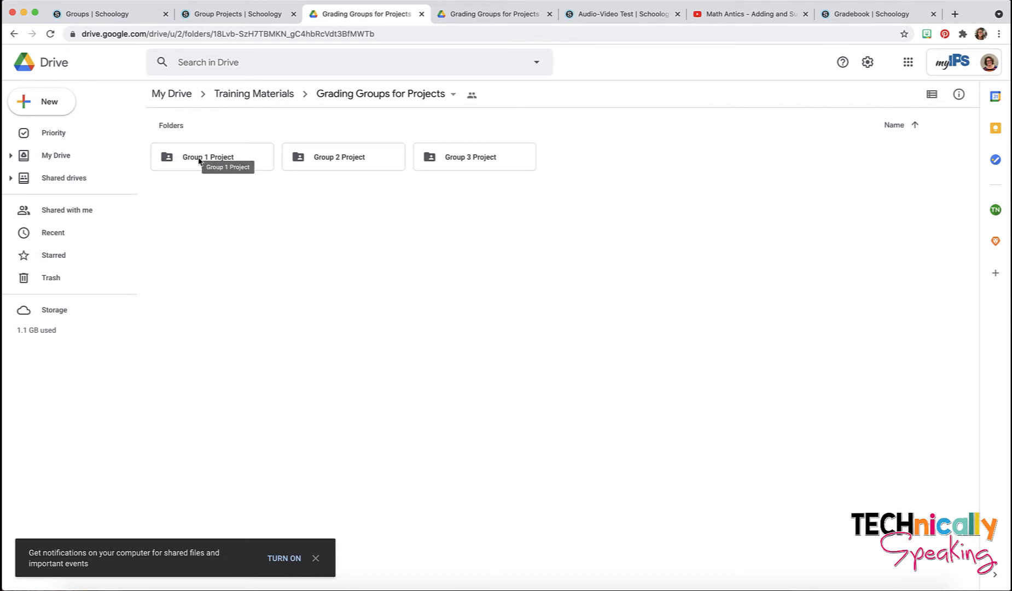
click(200, 161)
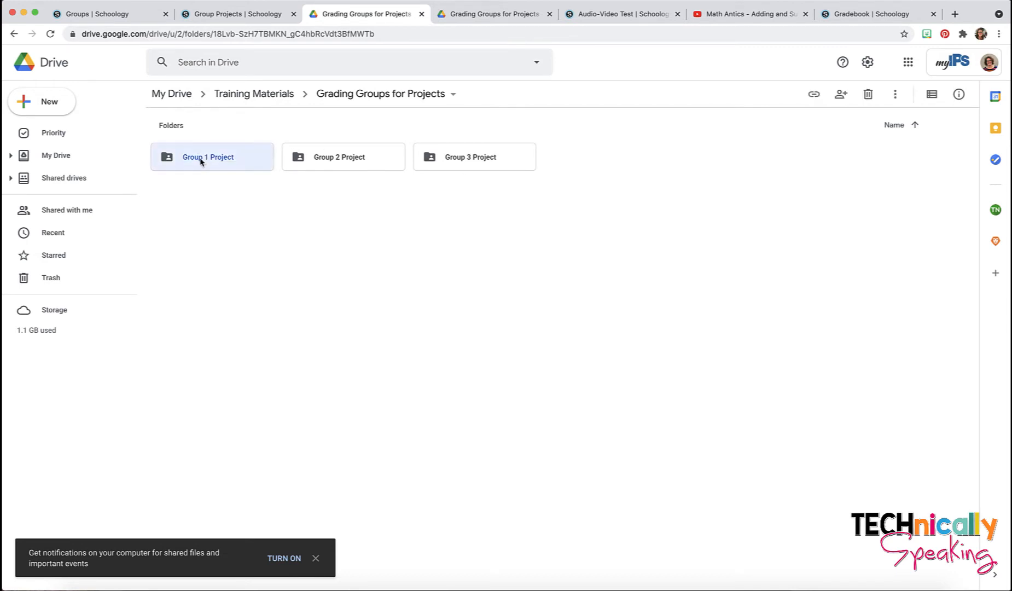
double_click(206, 159)
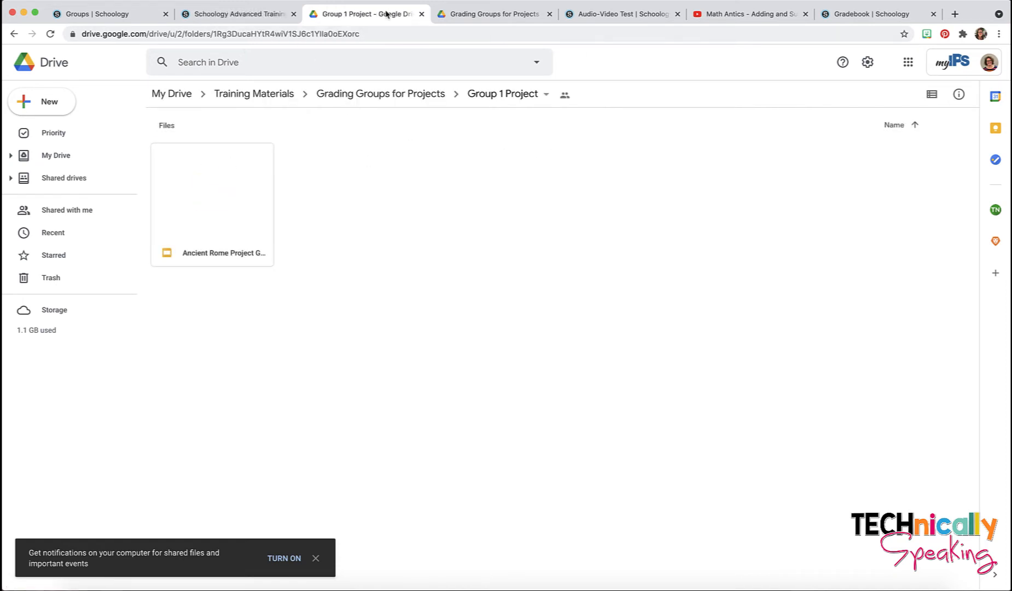
click(261, 16)
Step: Create a new course folder titled 'Ancient Rome Project' with the purple folder colour
scroll(361, 281, up, 2)
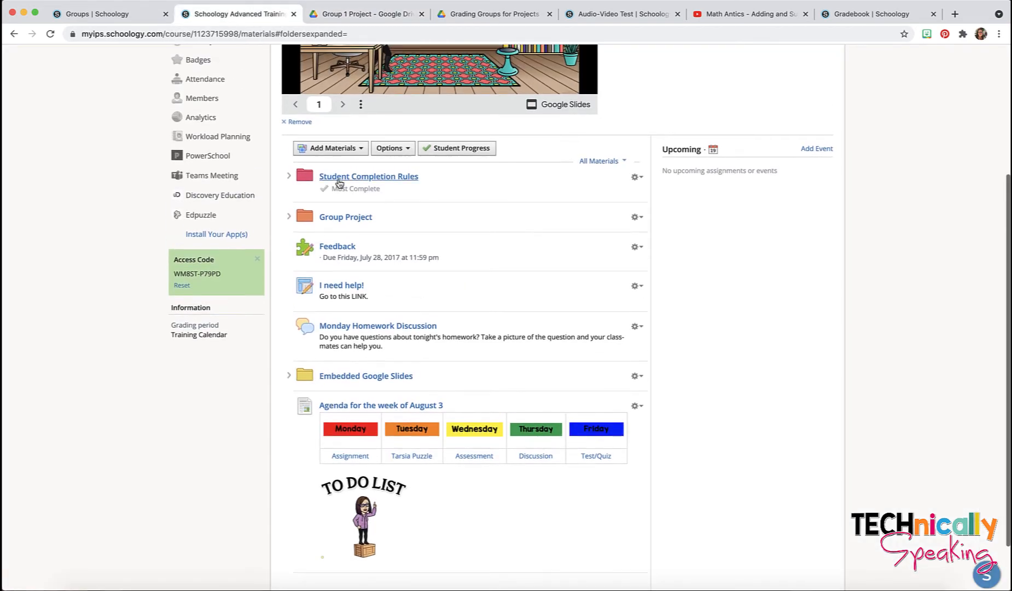
click(339, 149)
click(339, 170)
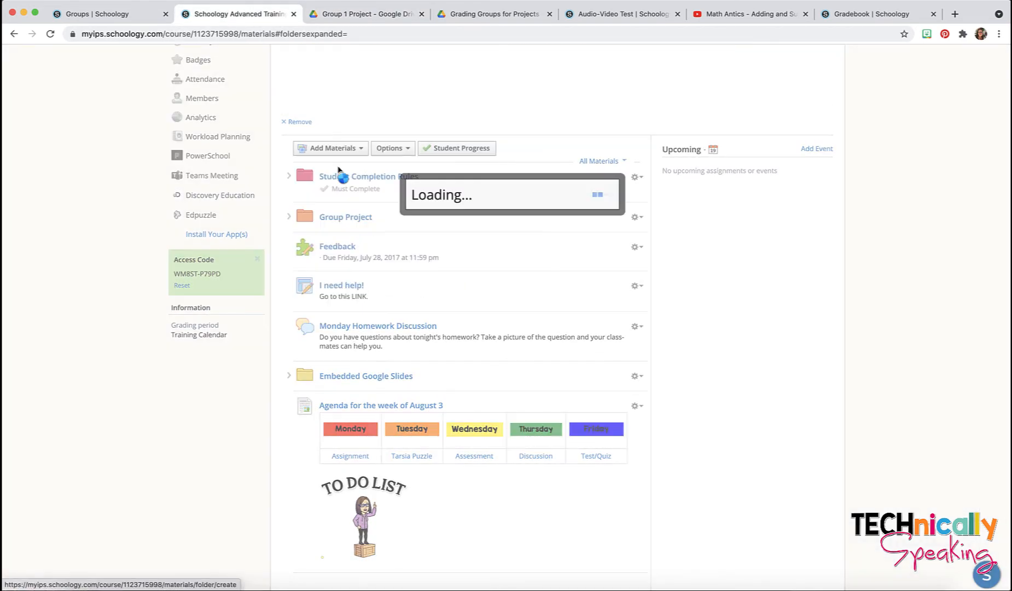
click(364, 144)
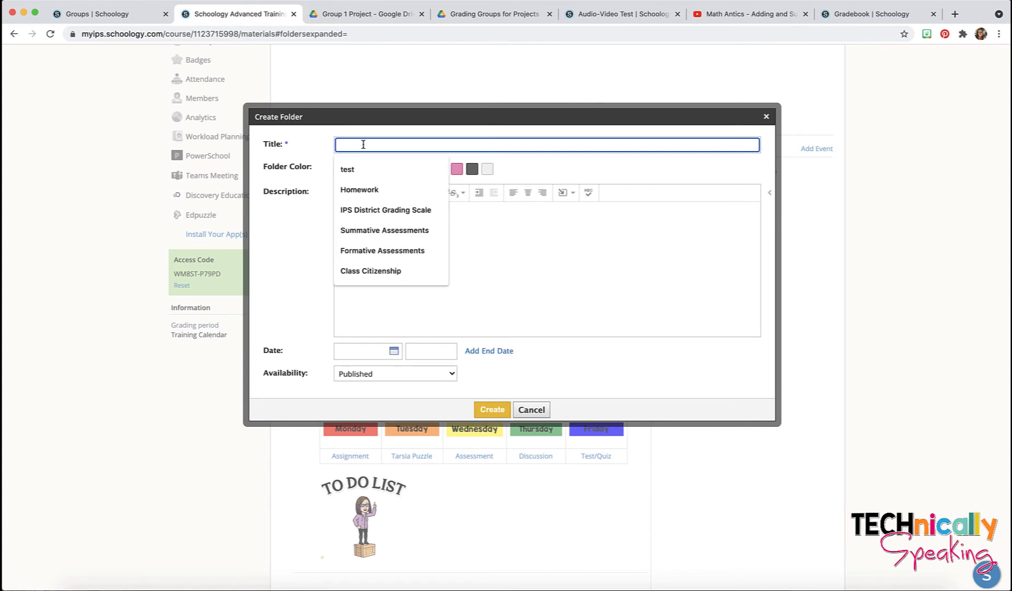
text(Ancine)
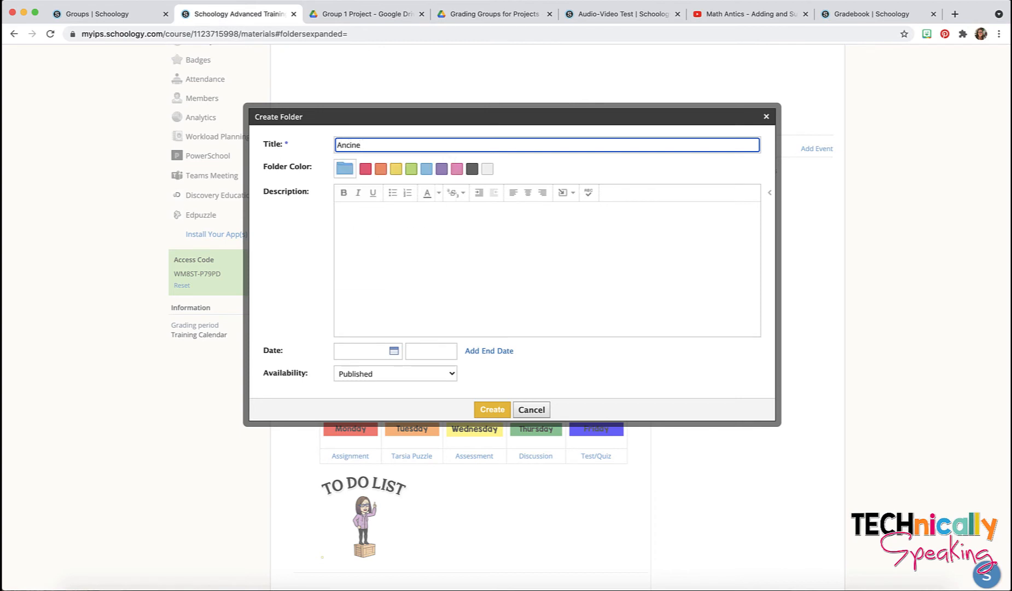
key(BackSpace)
key(BackSpace)
key(BackSpace)
text(e)
key(BackSpace)
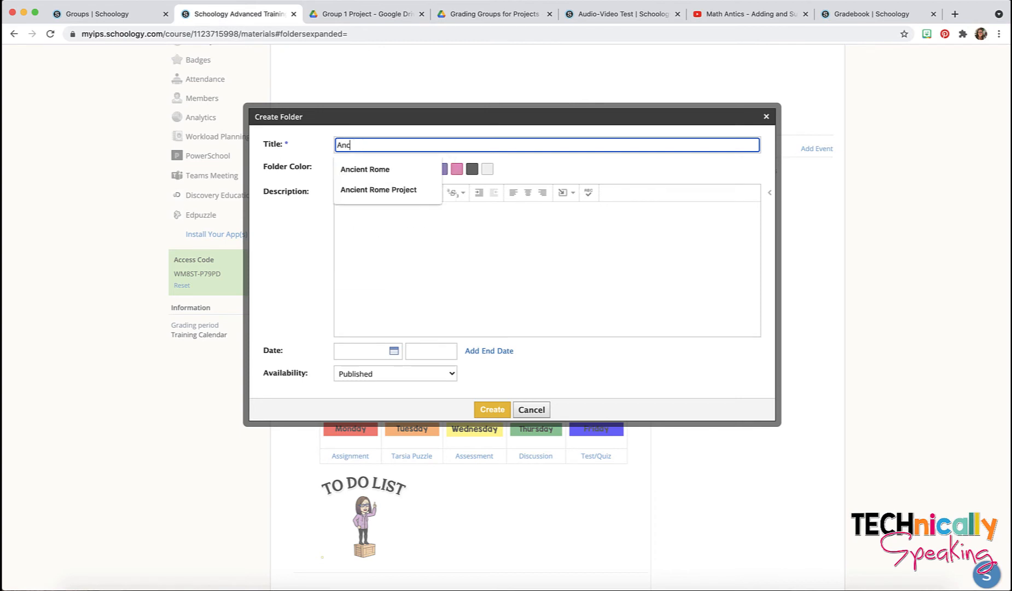
click(396, 192)
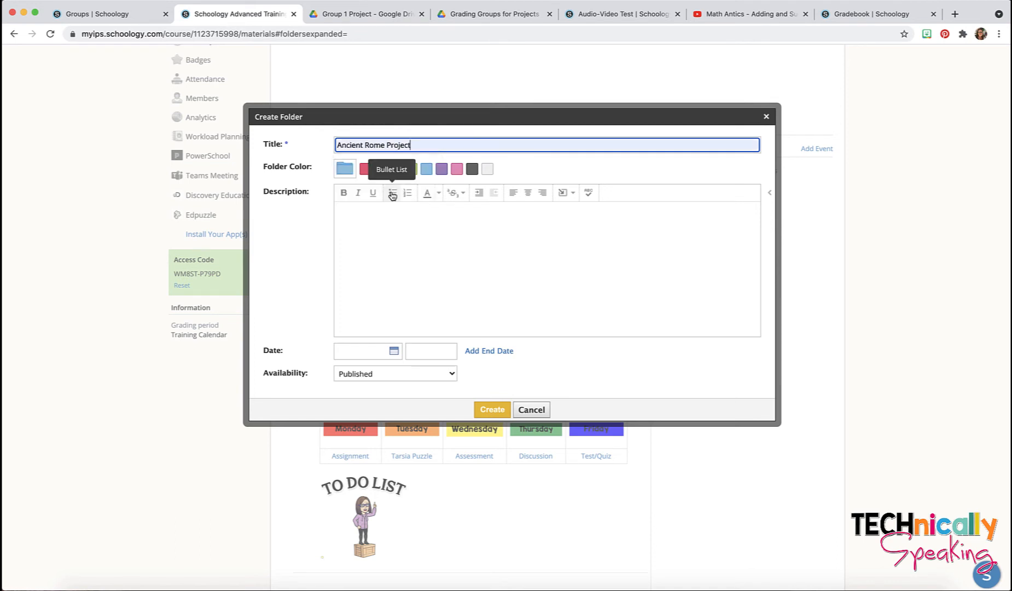
click(442, 174)
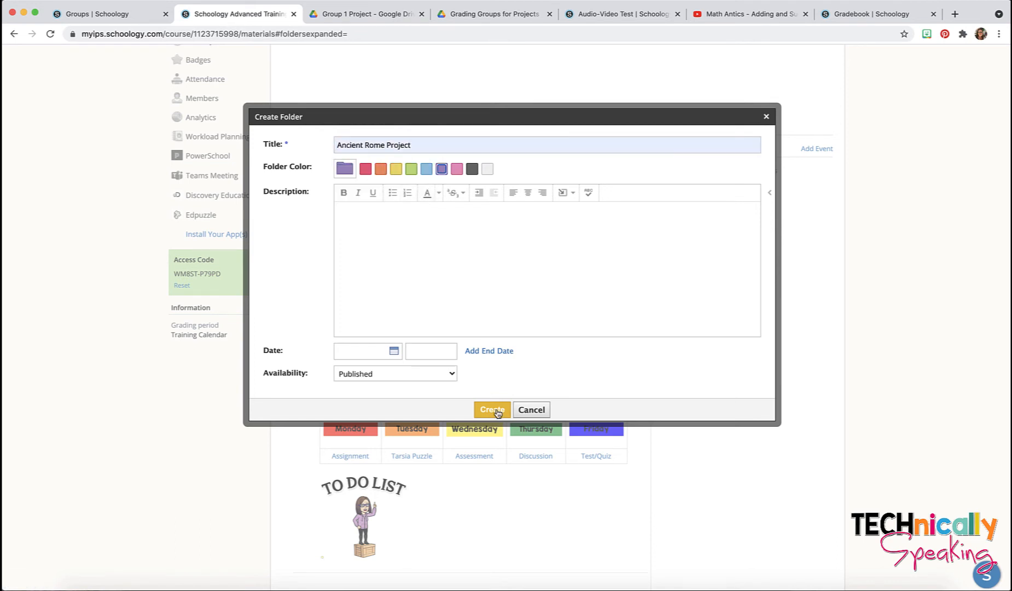
click(493, 412)
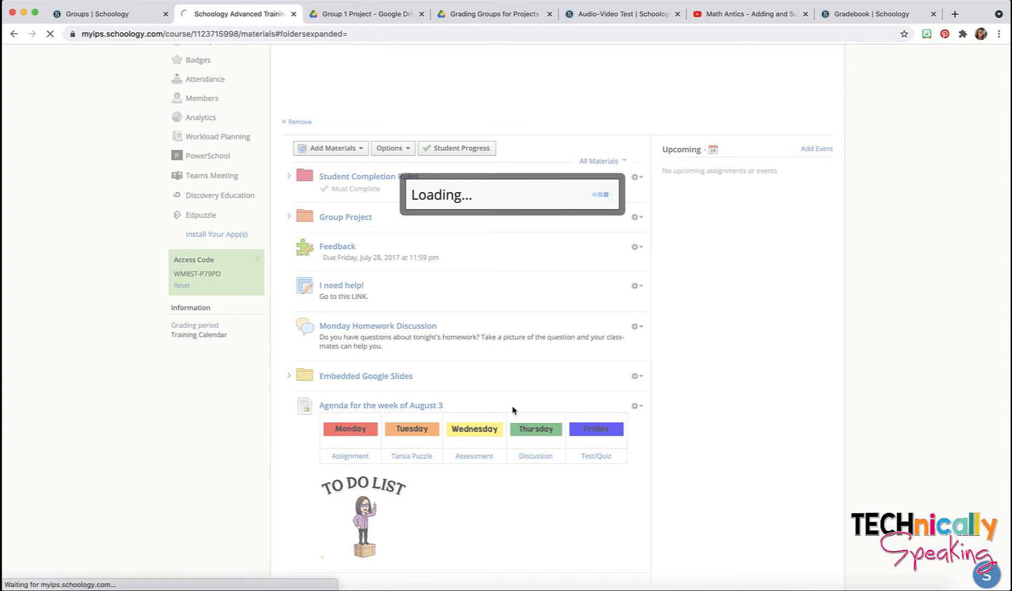
scroll(513, 410, down, 3)
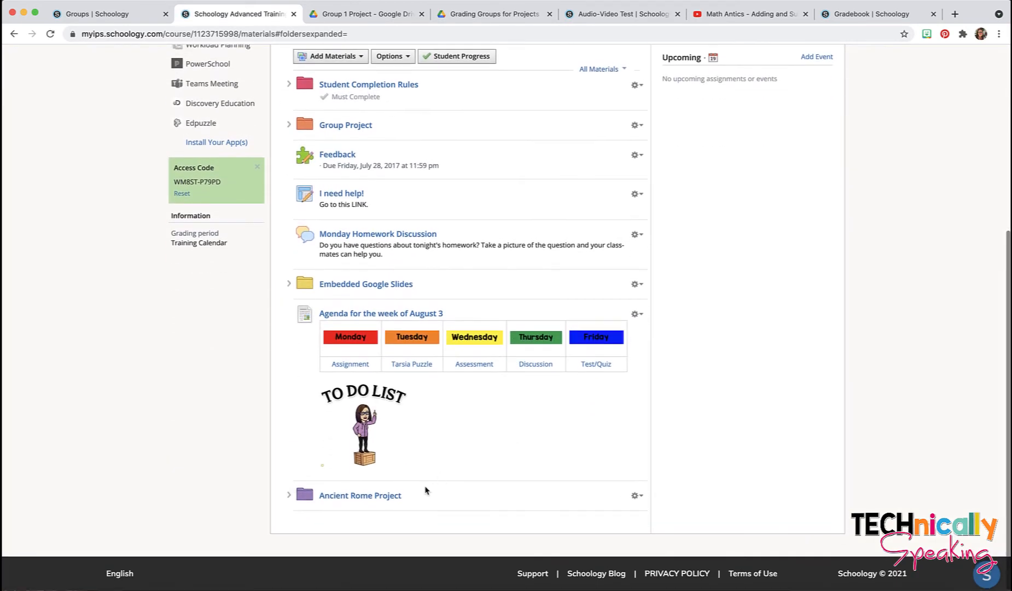
Step: In the Ancient Rome Project folder, start an assignment named 'Ancient Rome Project' with pasted student instructions
click(392, 500)
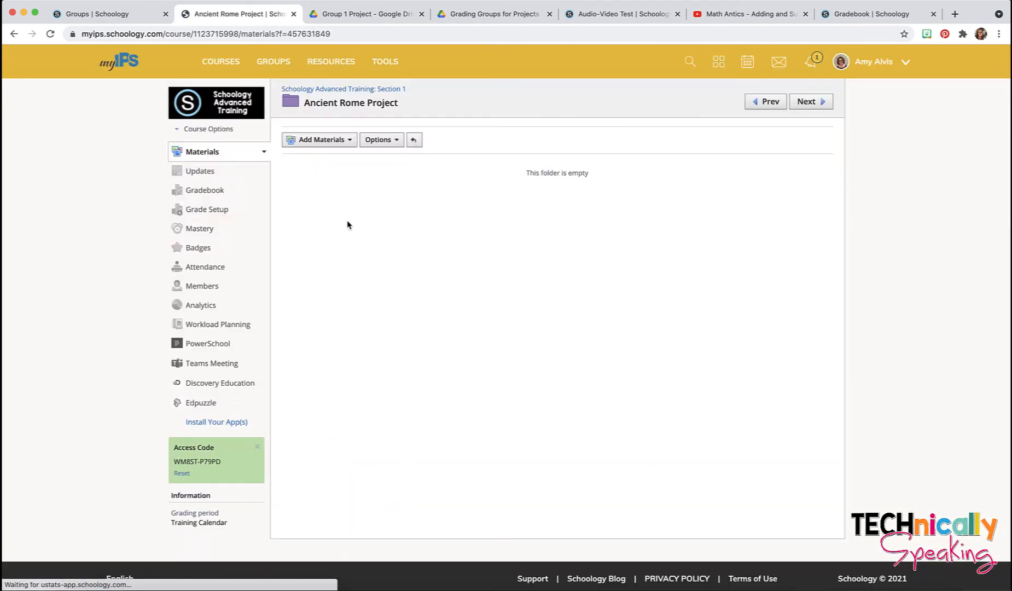
click(324, 140)
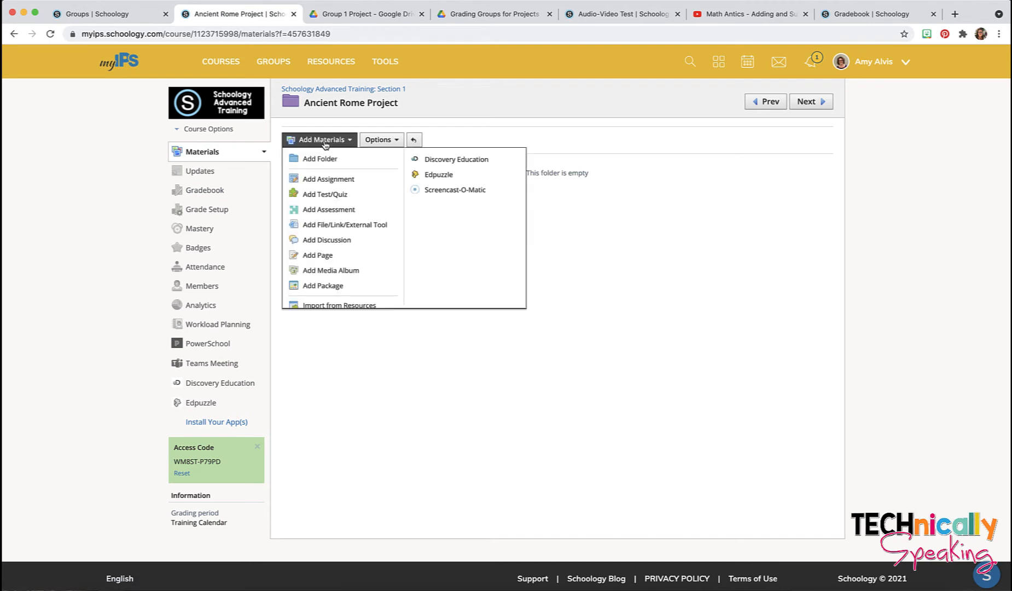
click(327, 180)
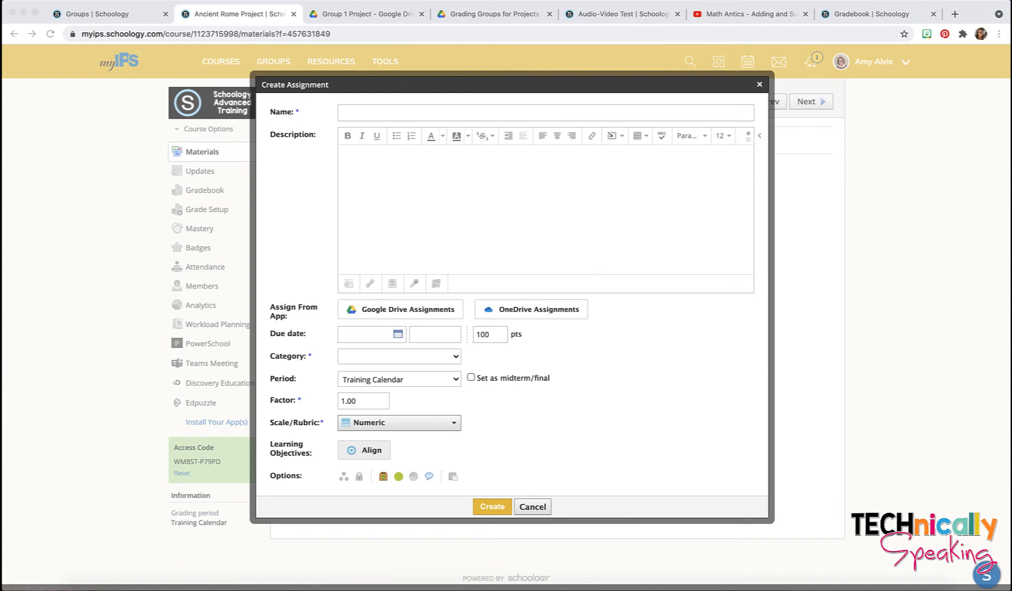
click(363, 116)
text(A)
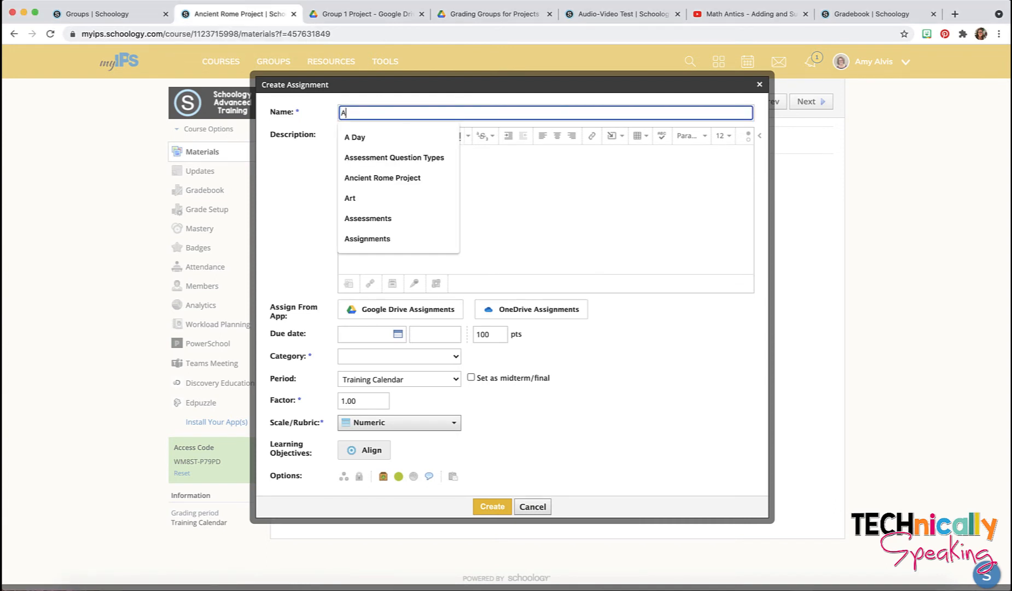
text(ncient Rome Project)
click(350, 137)
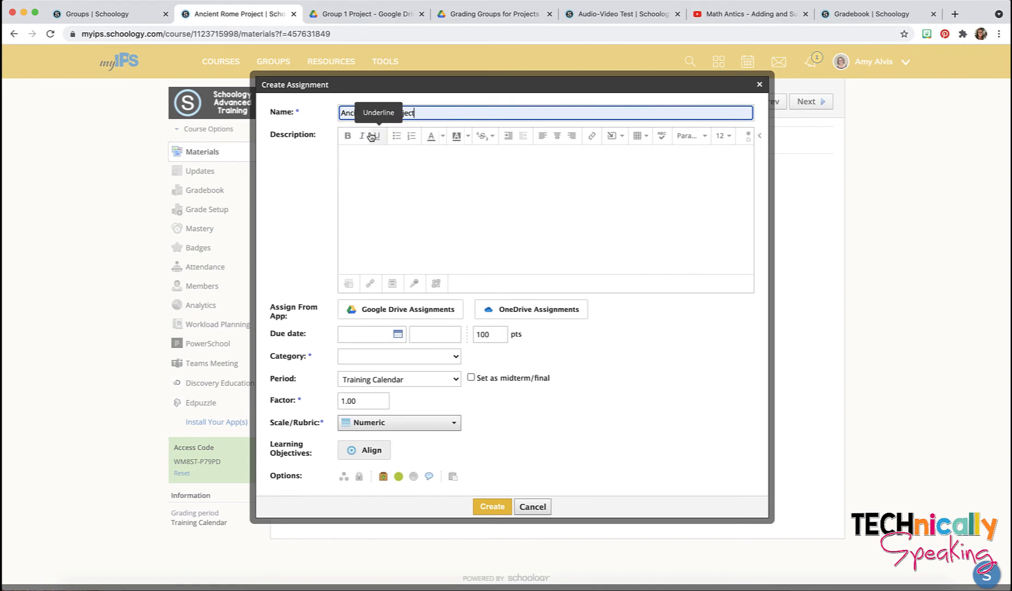
click(361, 158)
text(Go to the discussion thread where you will find the link to create your projects as well as a place to discuss your project with your group members.)
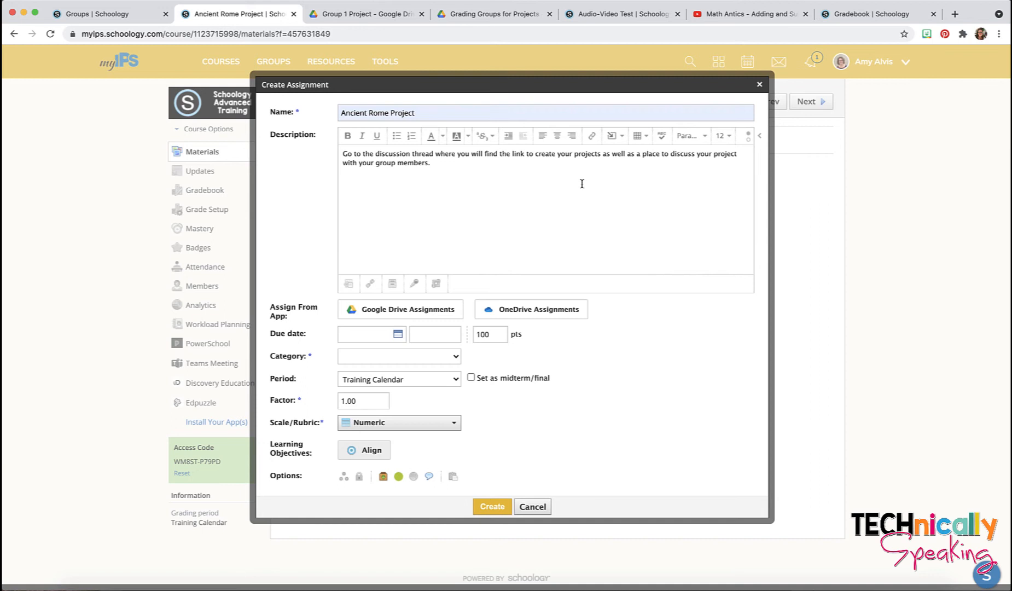
Step: Set the due date to May 21, 2021 and the category to CLASSWORK, then create the assignment
click(399, 335)
click(456, 431)
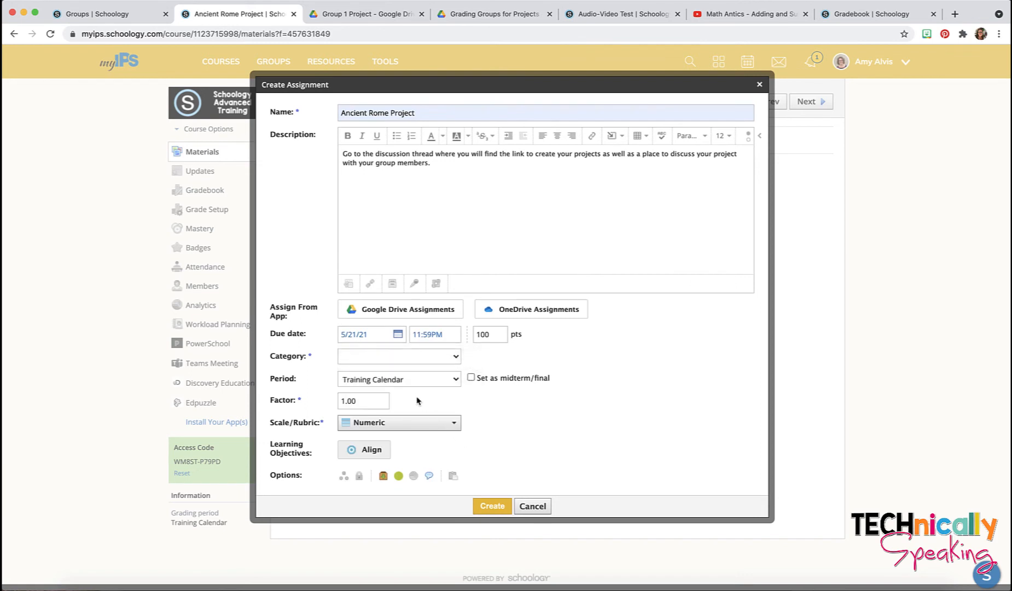
click(411, 362)
click(411, 374)
click(491, 506)
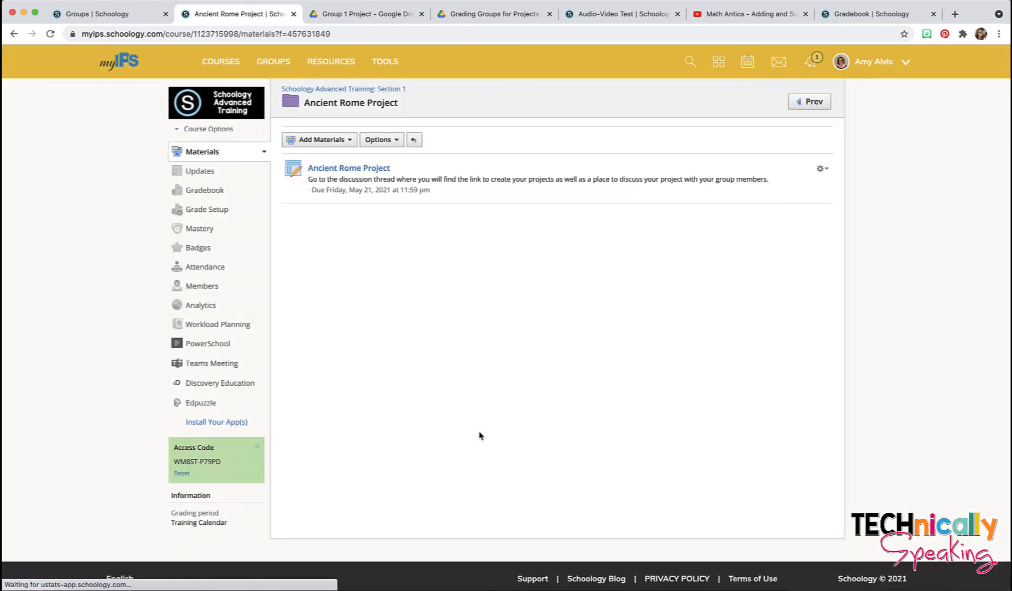
Step: Draft a discussion titled 'Group 1 Discussion' with the pasted Google-folder description, then return to the Group 1 Project Drive tab
click(323, 141)
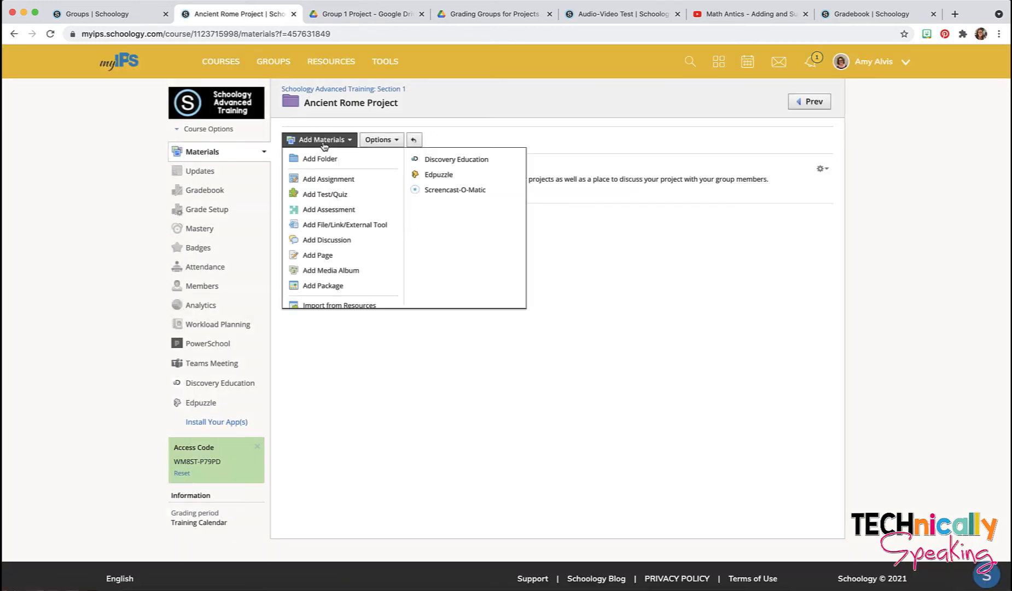
scroll(335, 196, down, 2)
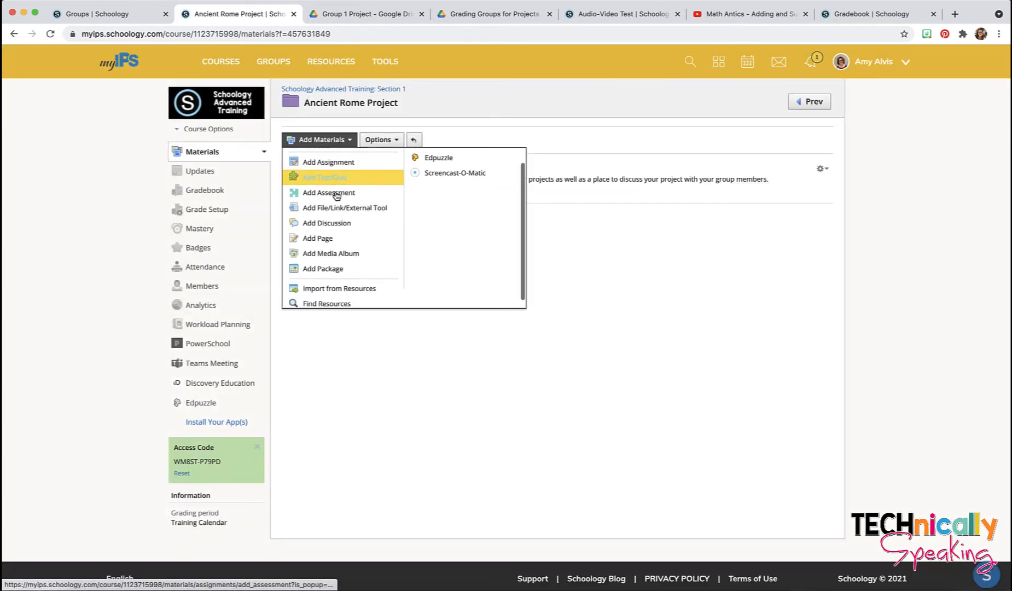
click(337, 218)
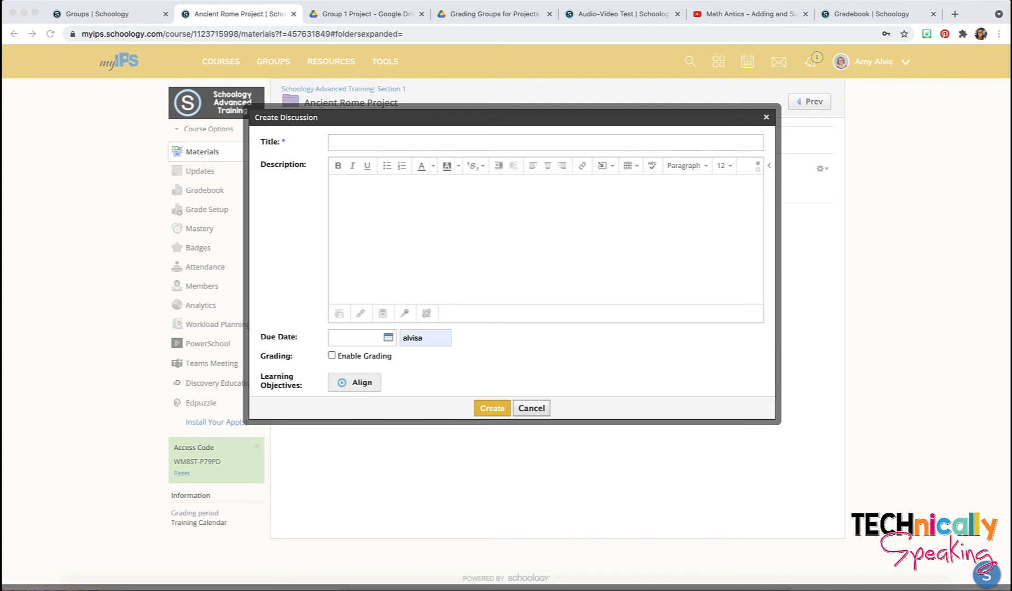
click(342, 144)
click(341, 142)
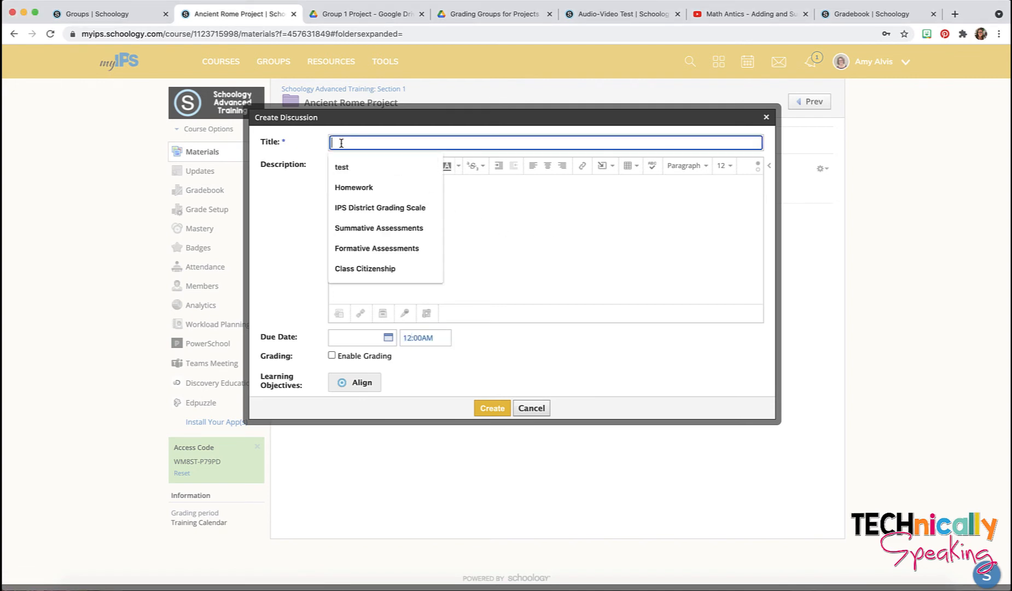
text(Group 1)
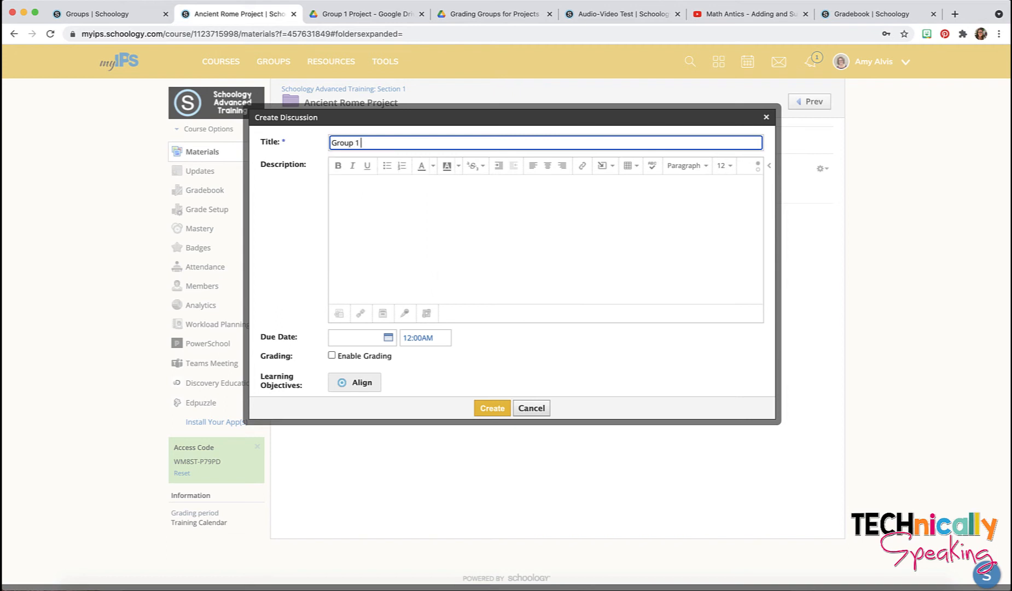
text( Discussion)
click(368, 180)
text(This is a place to discuss your project. Make sure to place all materials in the GOOGLE FOLDER.)
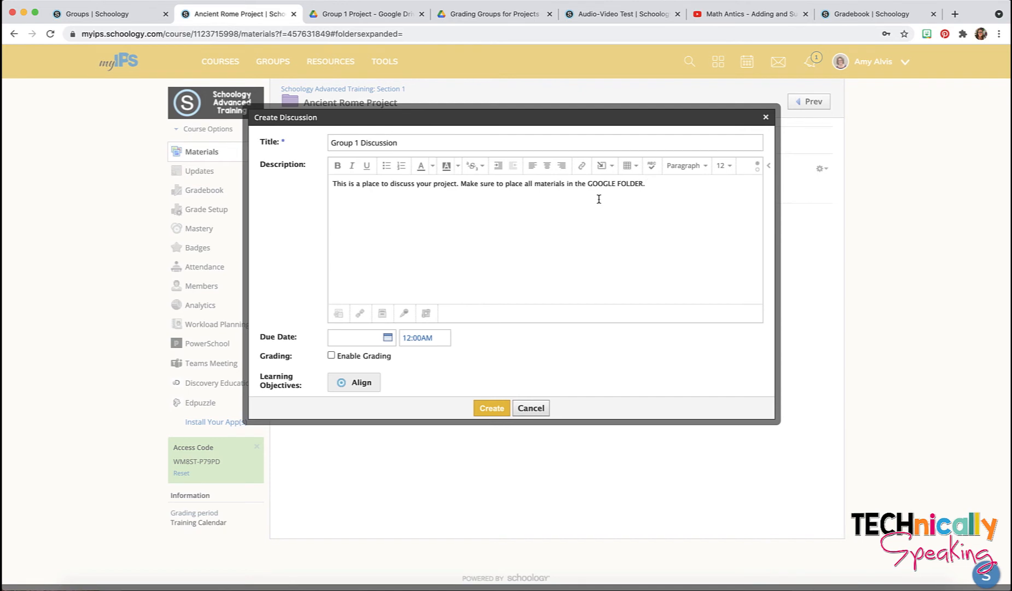
click(377, 15)
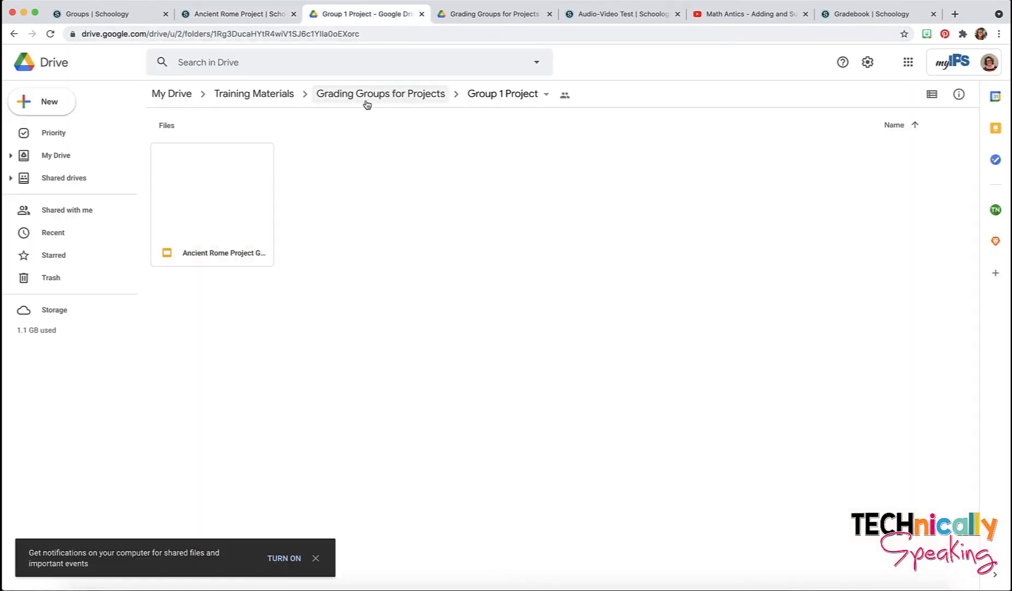
Step: Let Indianapolis Public Schools link-holders edit the Group 1 Project Drive folder
click(565, 97)
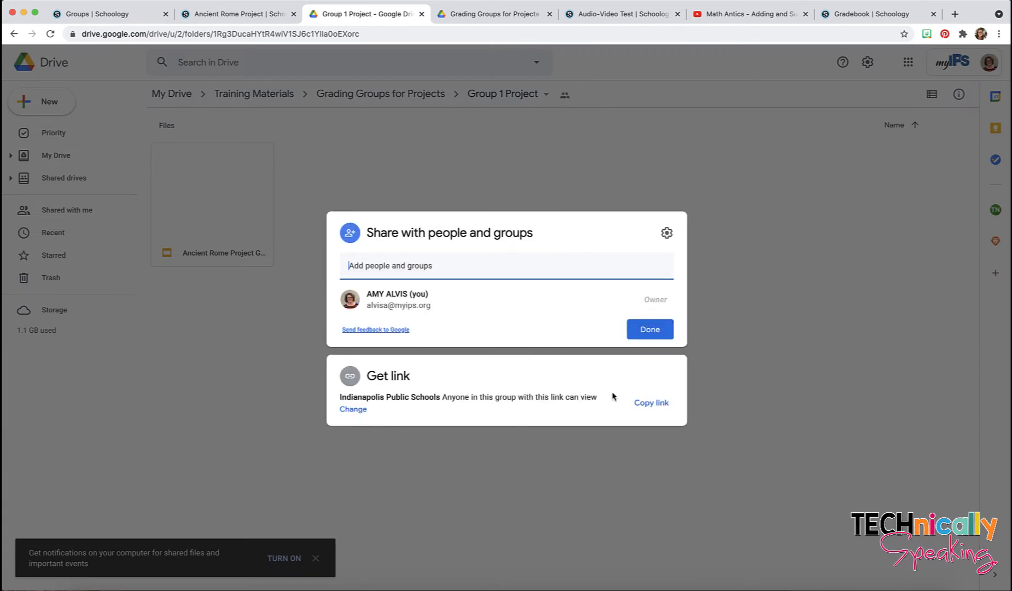
click(349, 412)
click(642, 374)
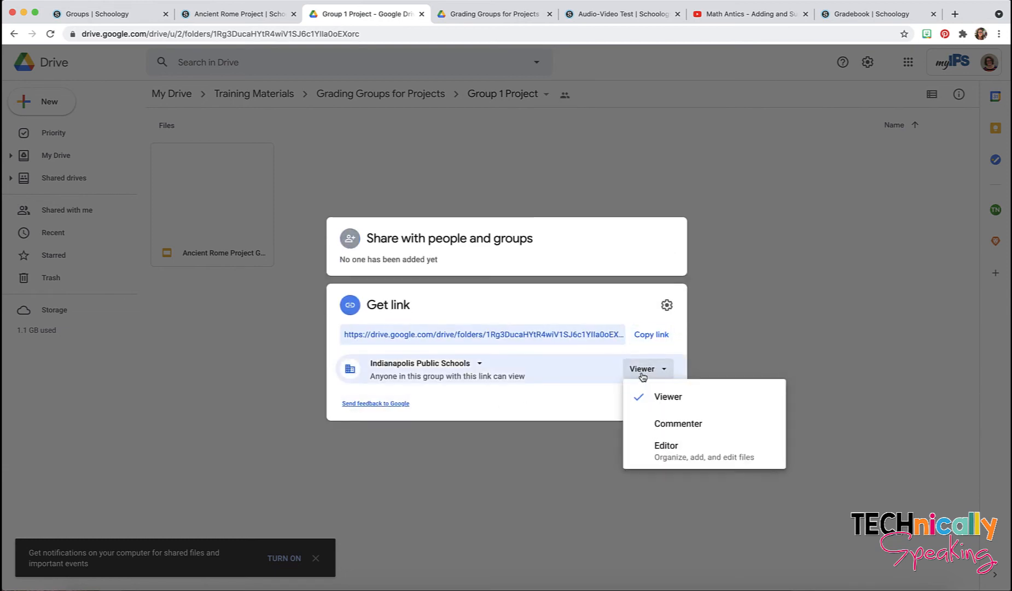
click(663, 447)
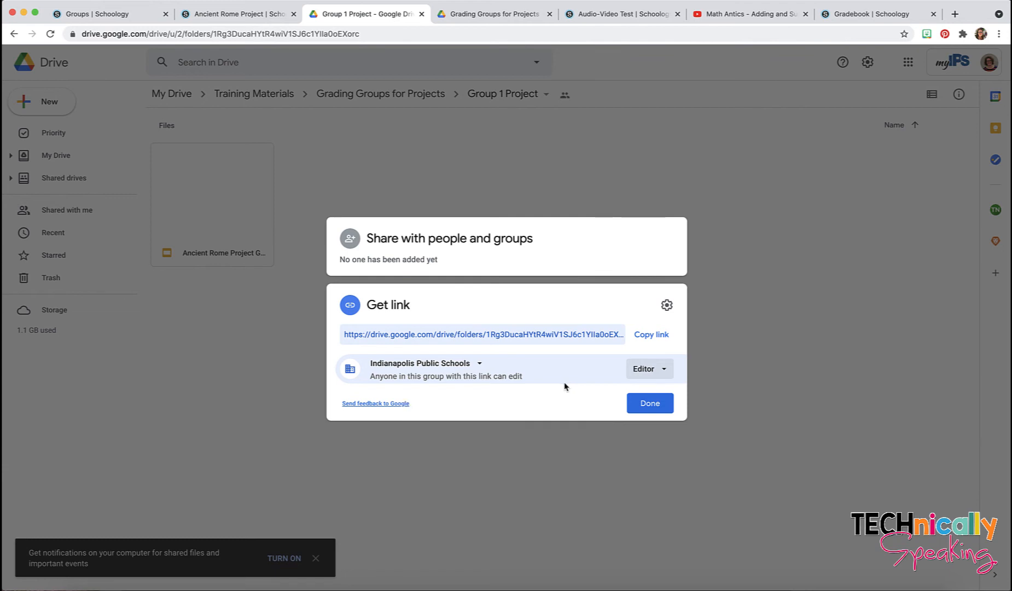
Step: Copy the folder link and select GOOGLE FOLDER in the Schoology discussion description
click(656, 341)
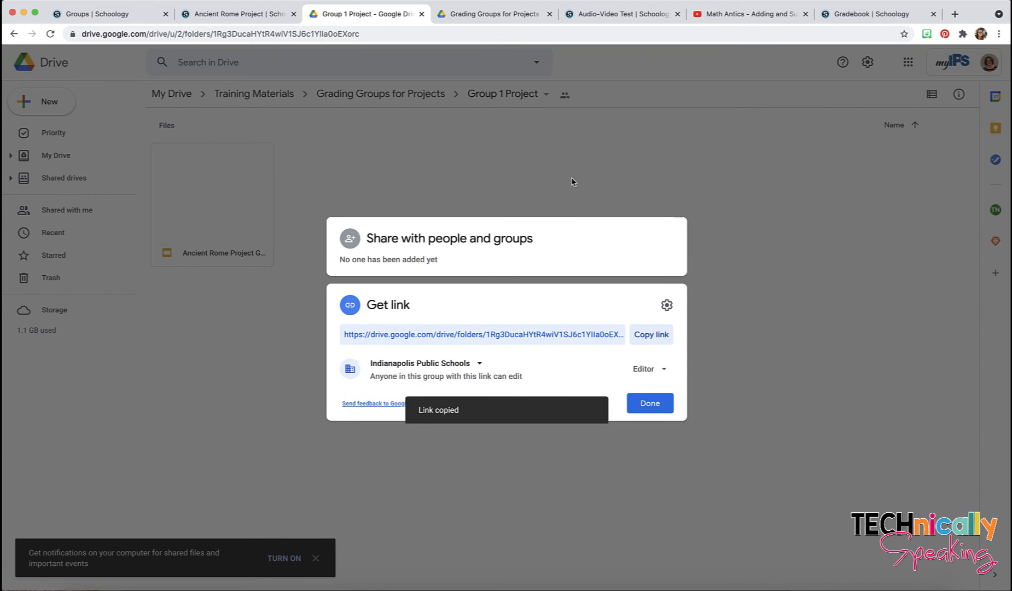
click(251, 16)
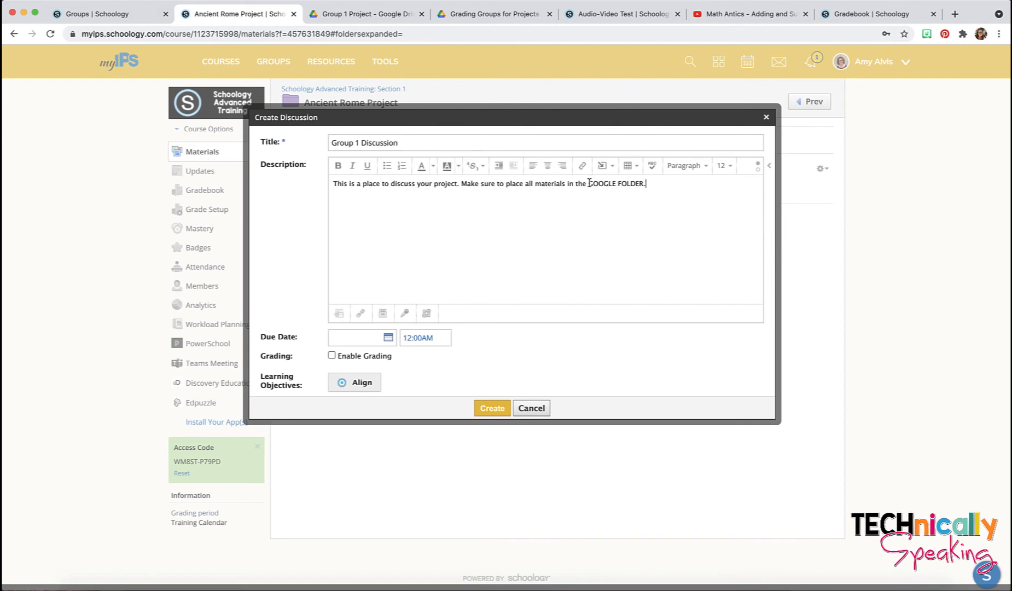
drag(589, 182, 638, 185)
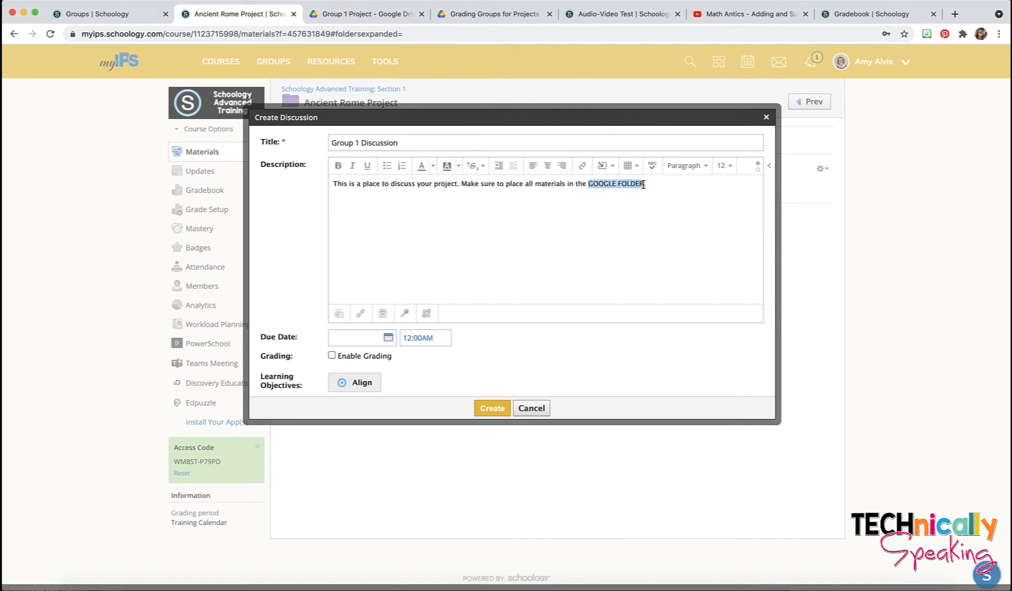
Step: Bold GOOGLE FOLDER and link it to the pasted Group 1 Drive folder URL
click(338, 166)
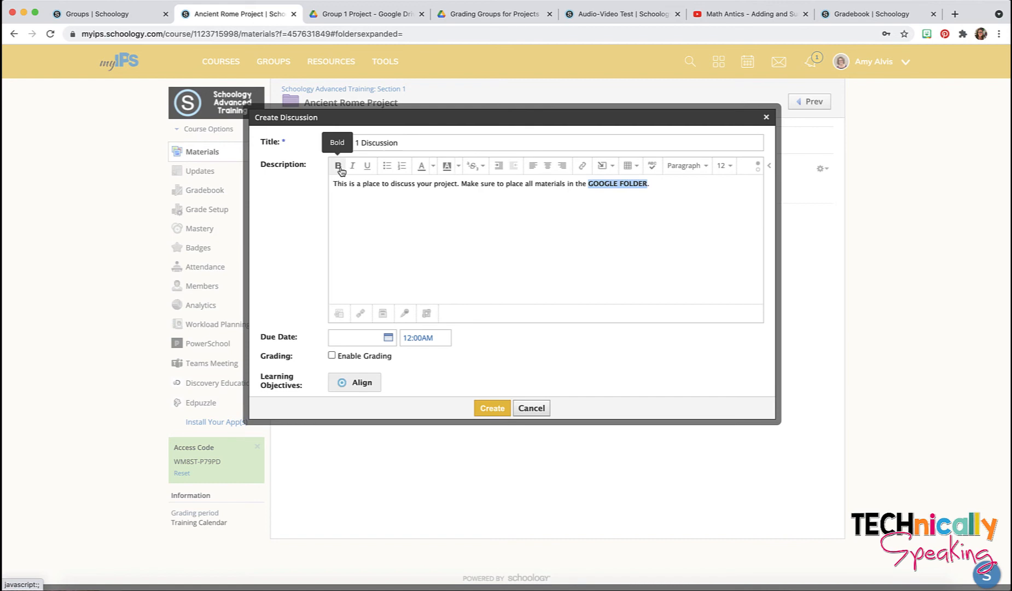
click(583, 166)
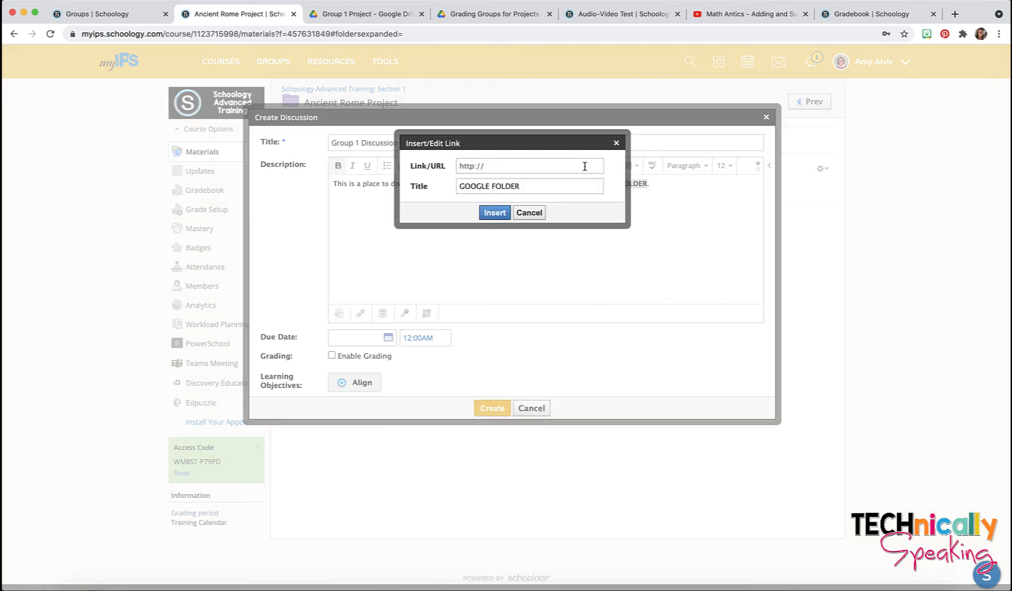
key(super+v)
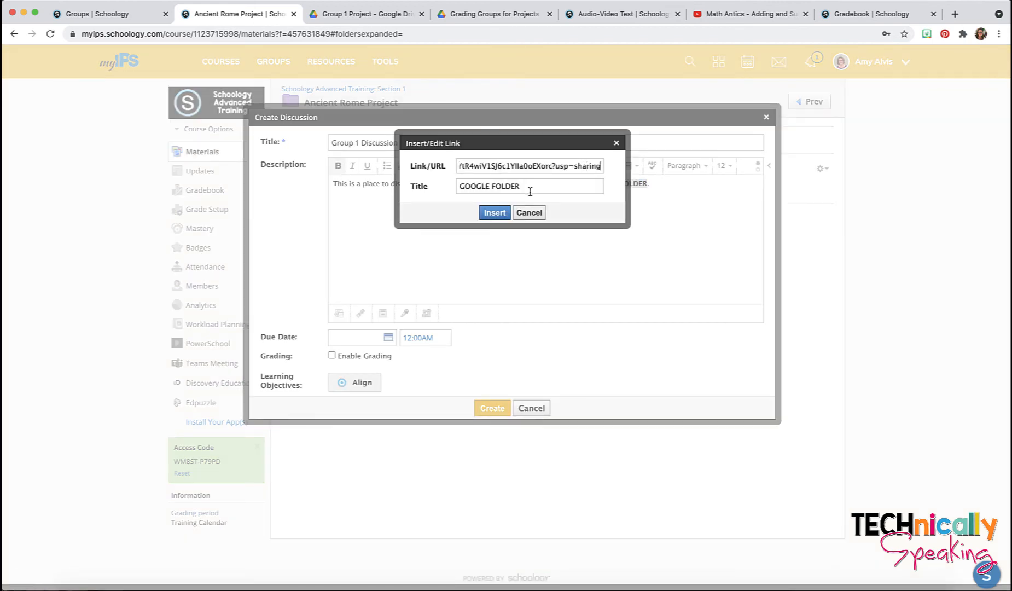
click(496, 213)
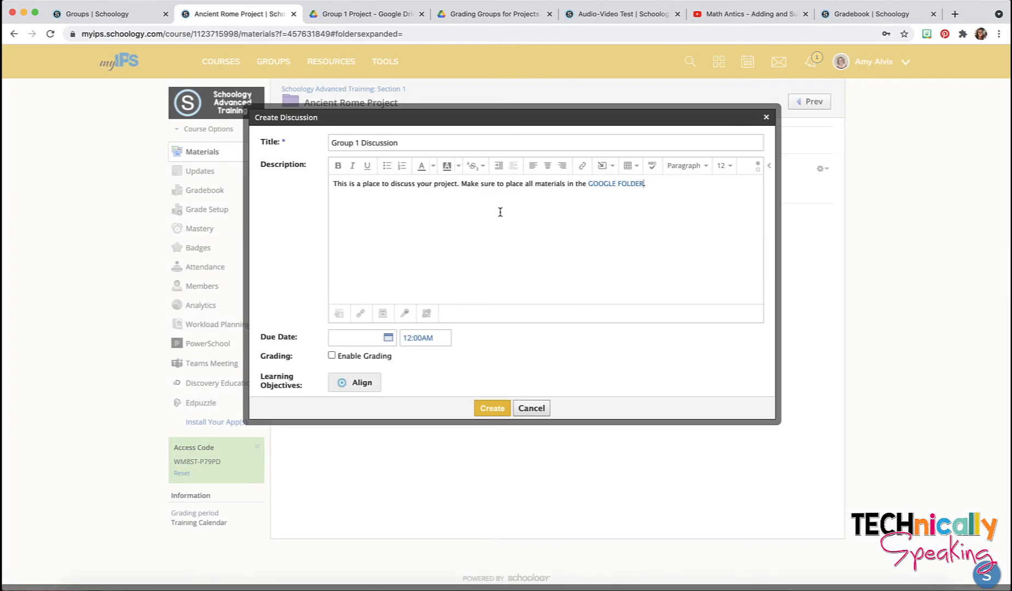
Step: Assign the discussion individually to Group 1 and post it
scroll(500, 212, down, 2)
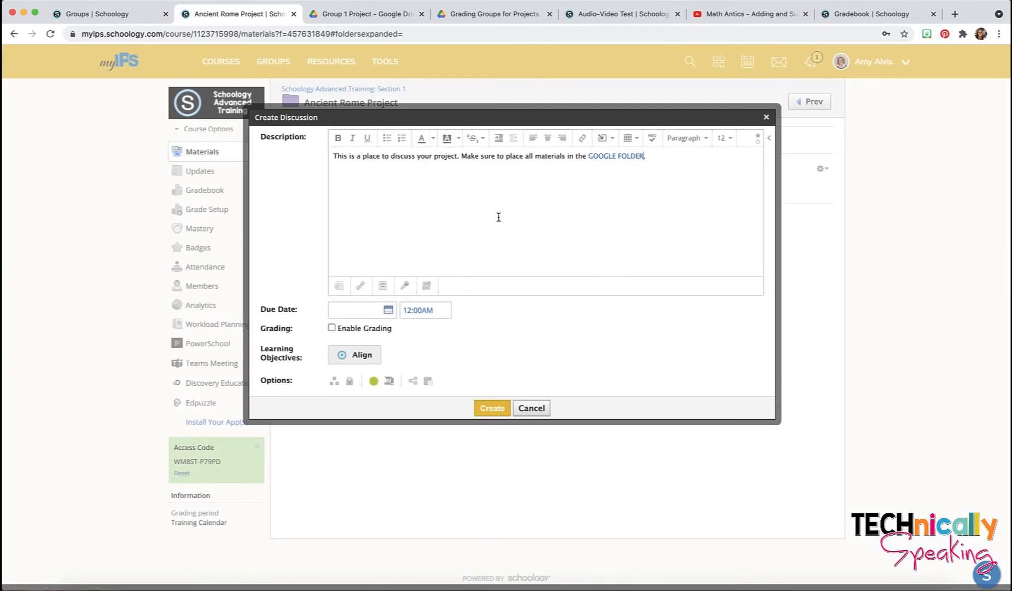
click(334, 383)
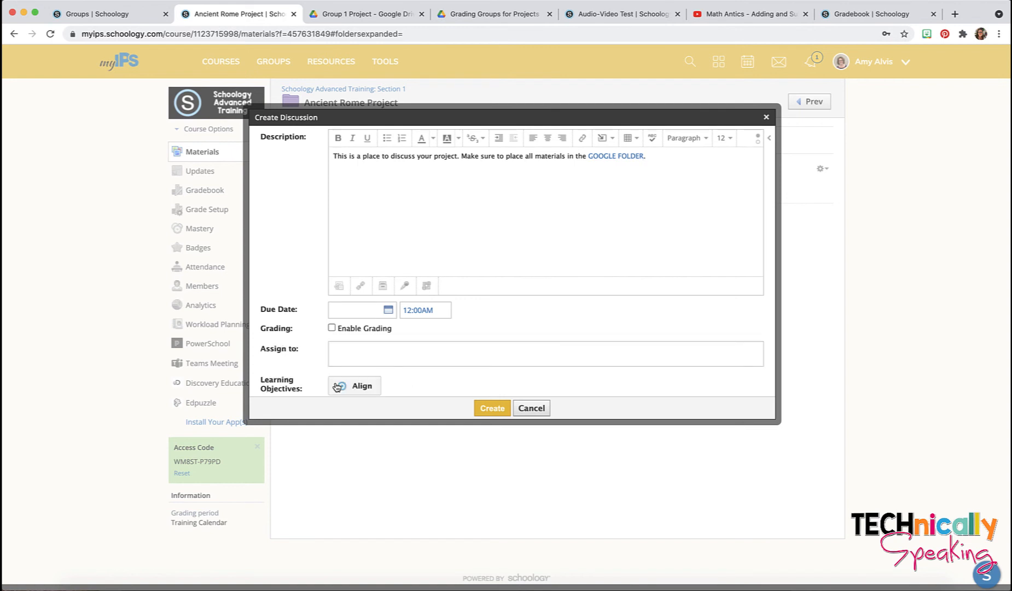
click(351, 354)
text(Gr)
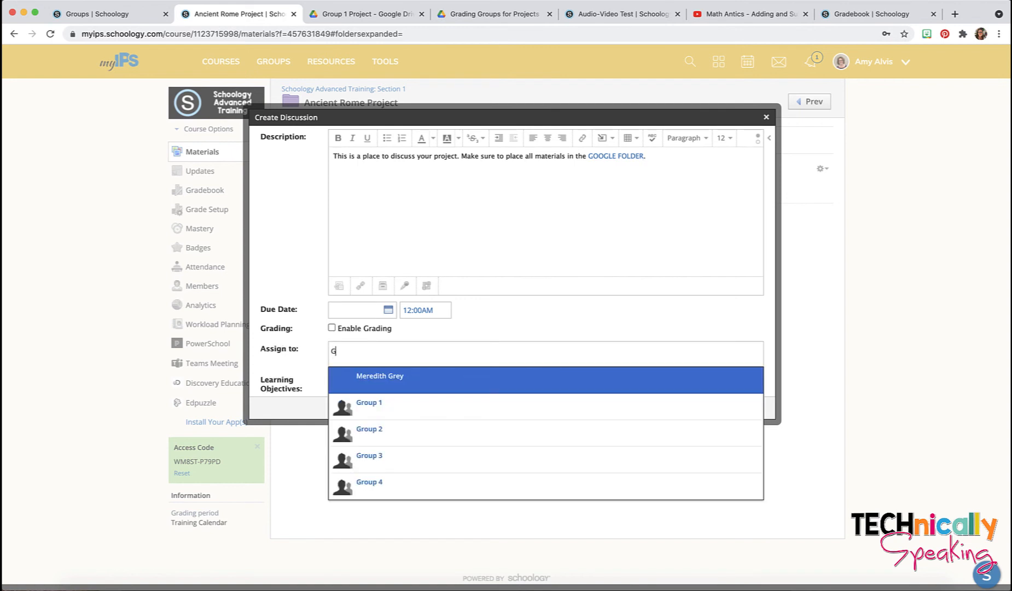
click(384, 407)
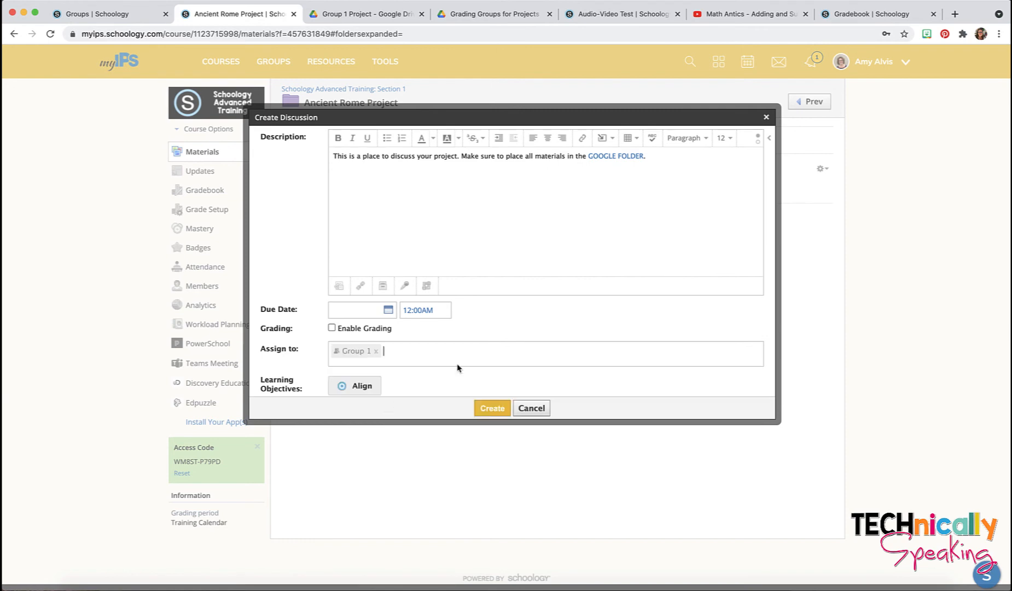
scroll(513, 323, down, 1)
scroll(512, 320, down, 1)
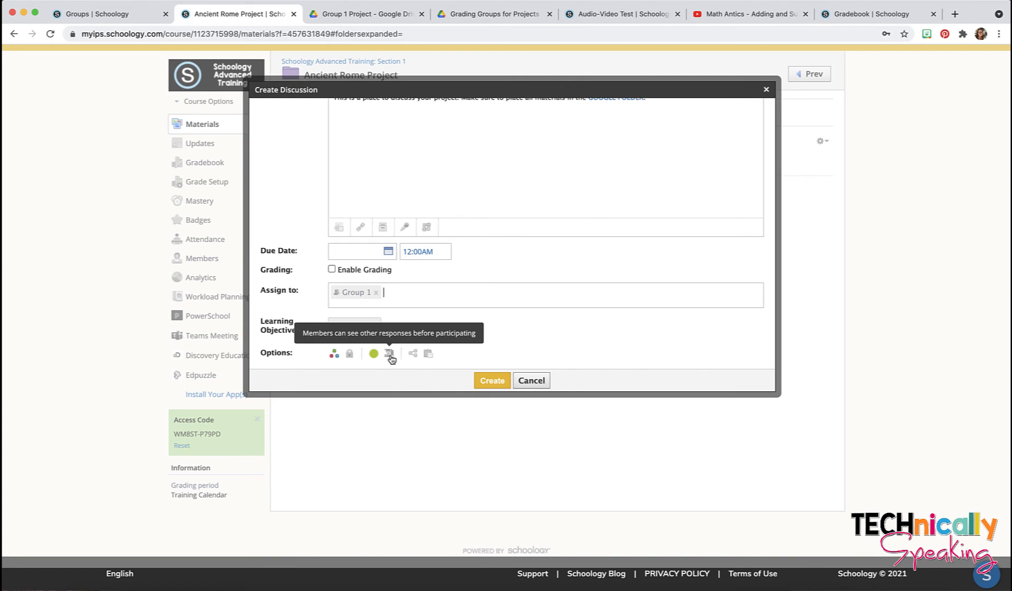
click(495, 380)
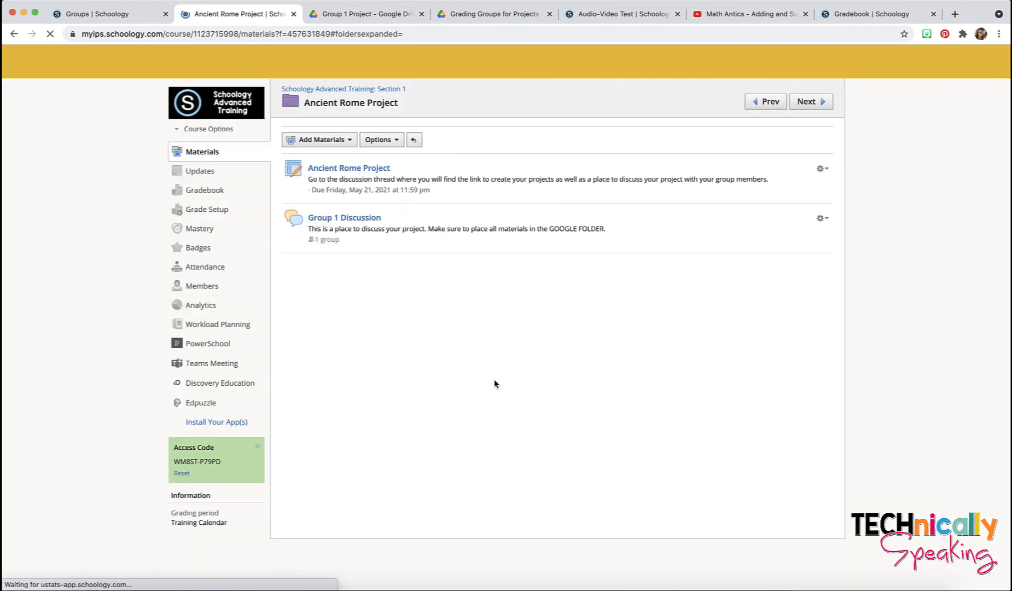
Step: Add a discussion titled 'Group 2 Discussion' and paste the GOOGLE FOLDER materials sentence as its description
click(327, 136)
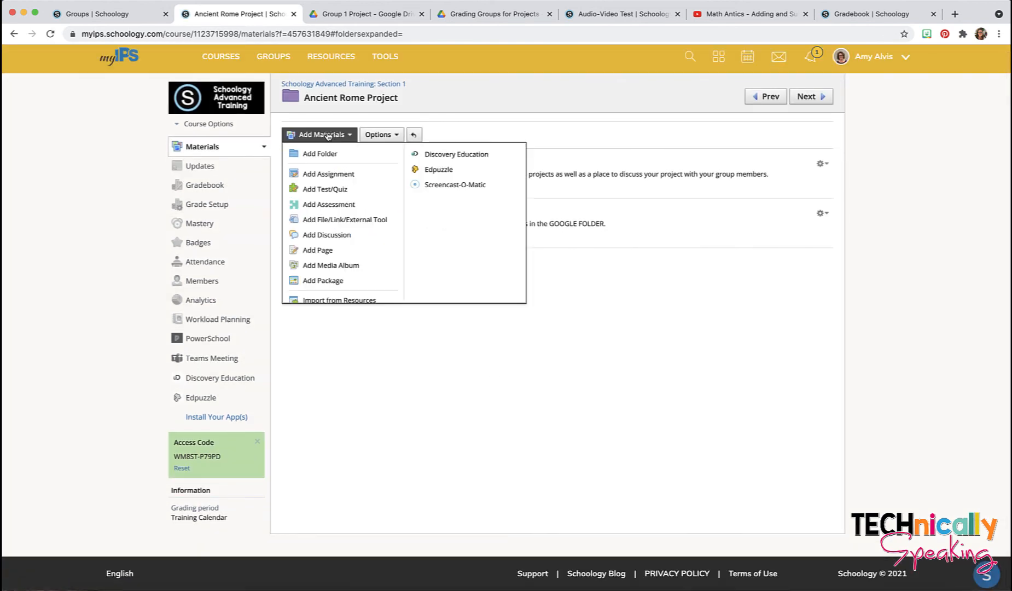
click(328, 235)
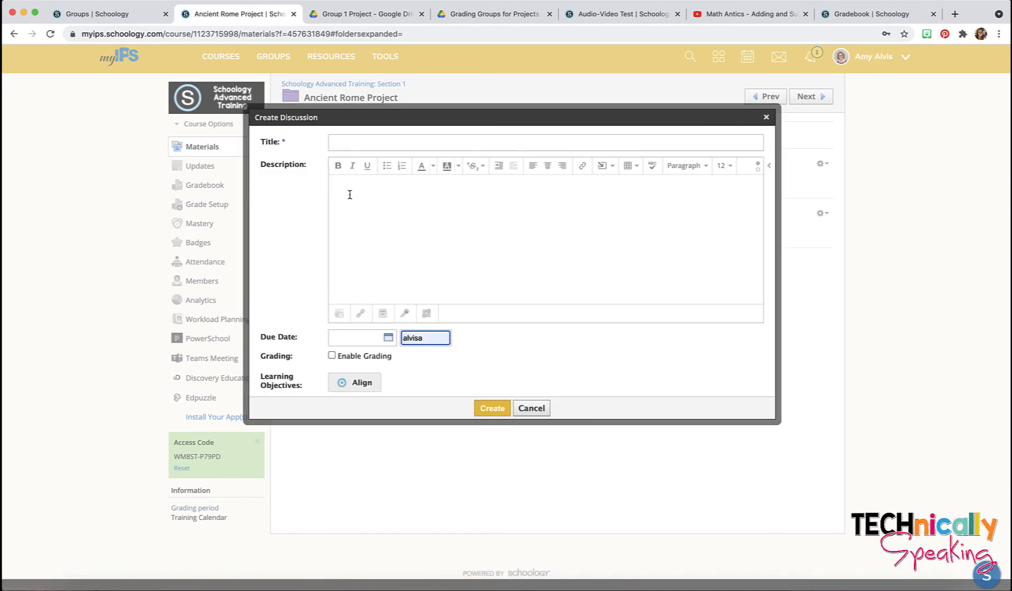
click(348, 143)
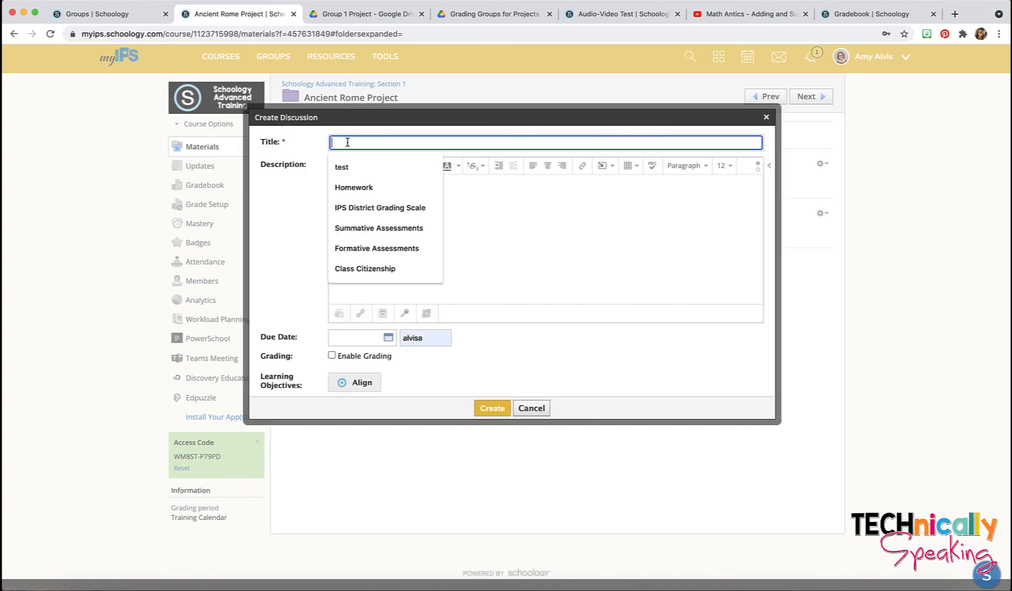
text(Group)
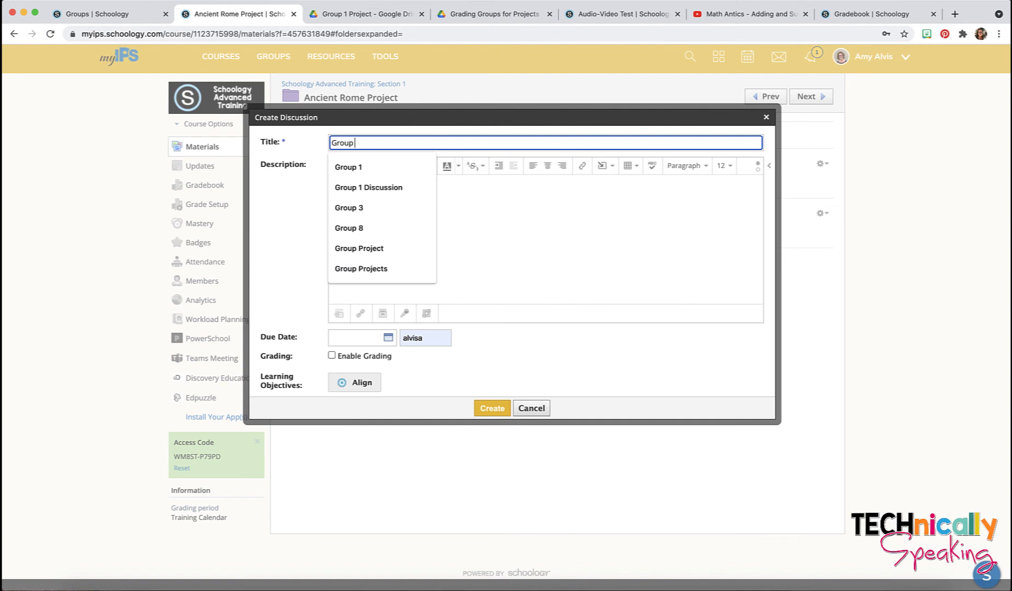
text(2 Discus)
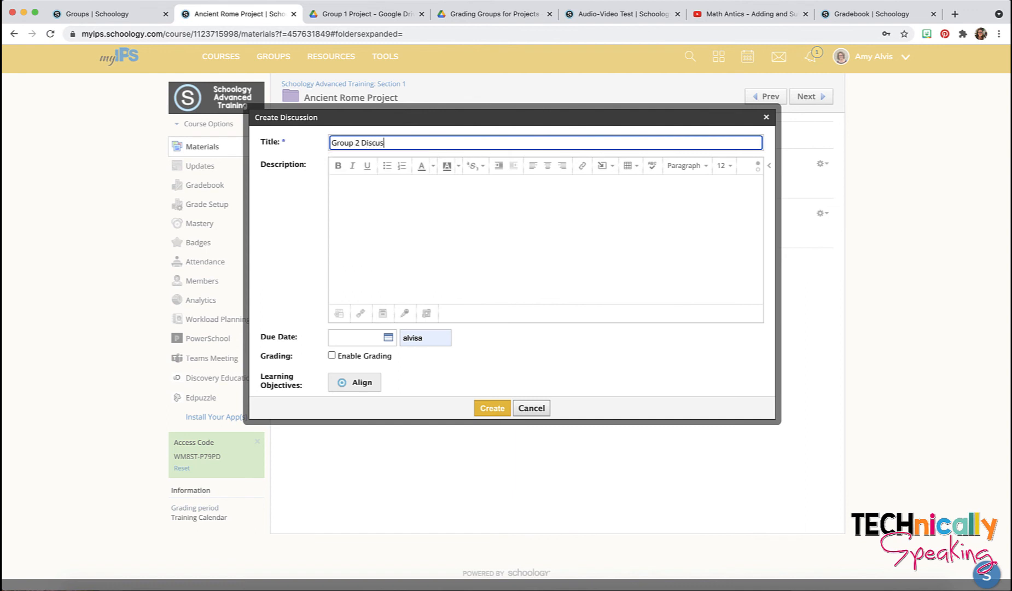
text(sion)
click(359, 211)
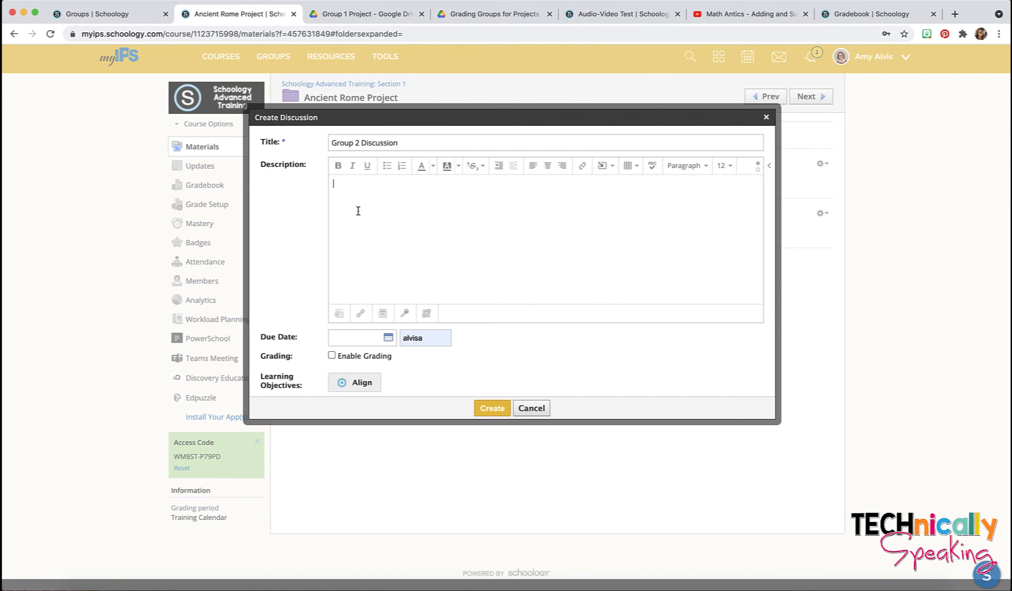
key(super+v)
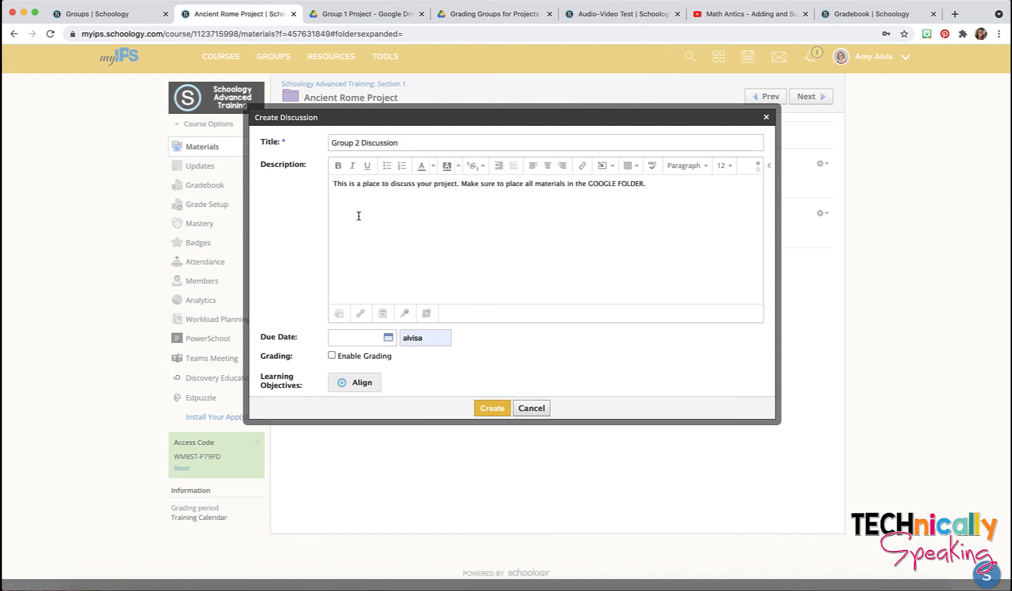
Step: In Drive, go from Group 1 Project up to Grading Groups for Projects and open Group 2 Project
click(386, 15)
click(730, 215)
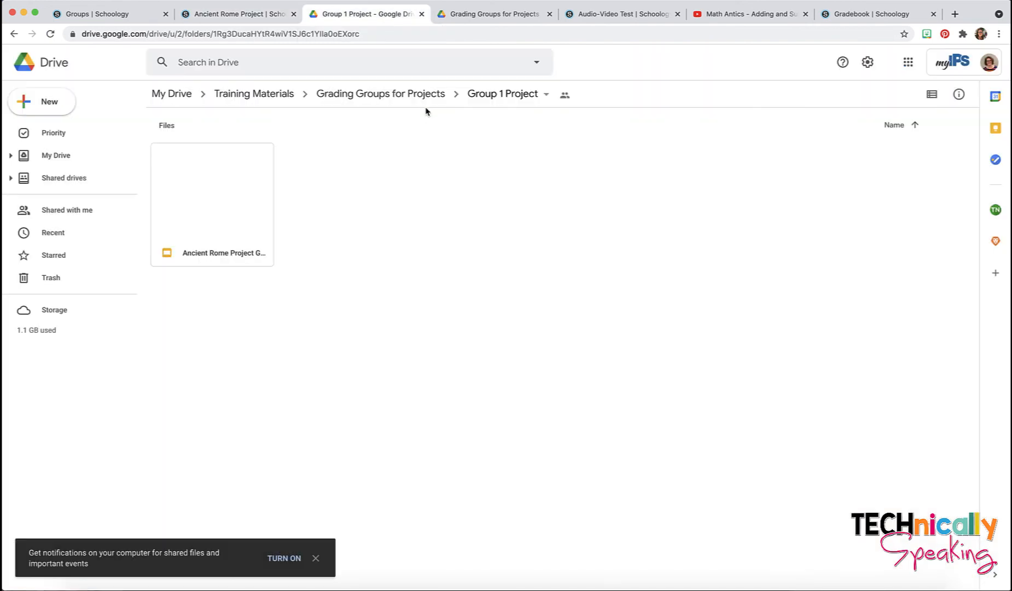
click(425, 97)
click(345, 162)
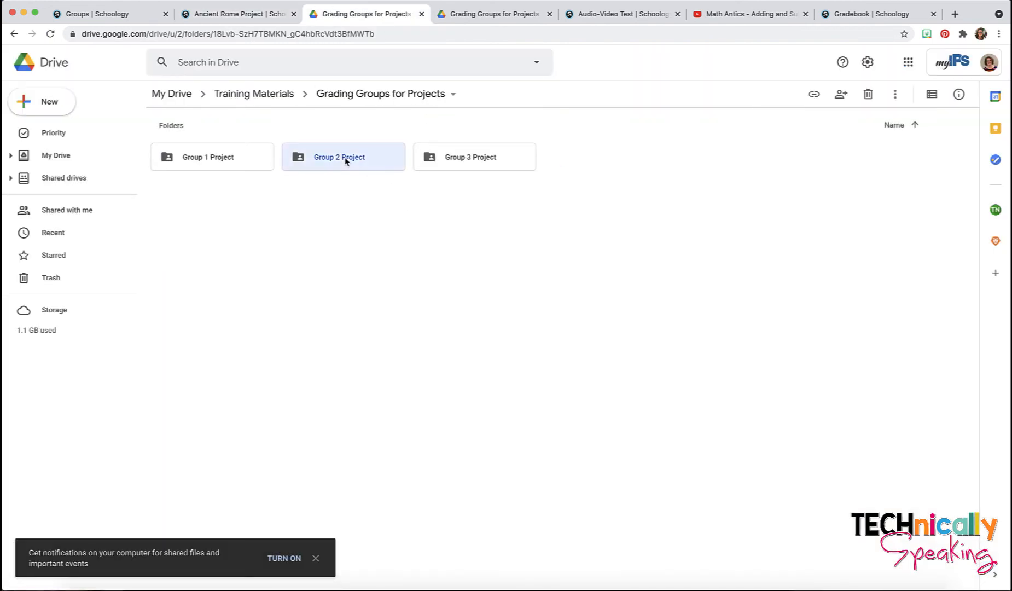
double_click(345, 161)
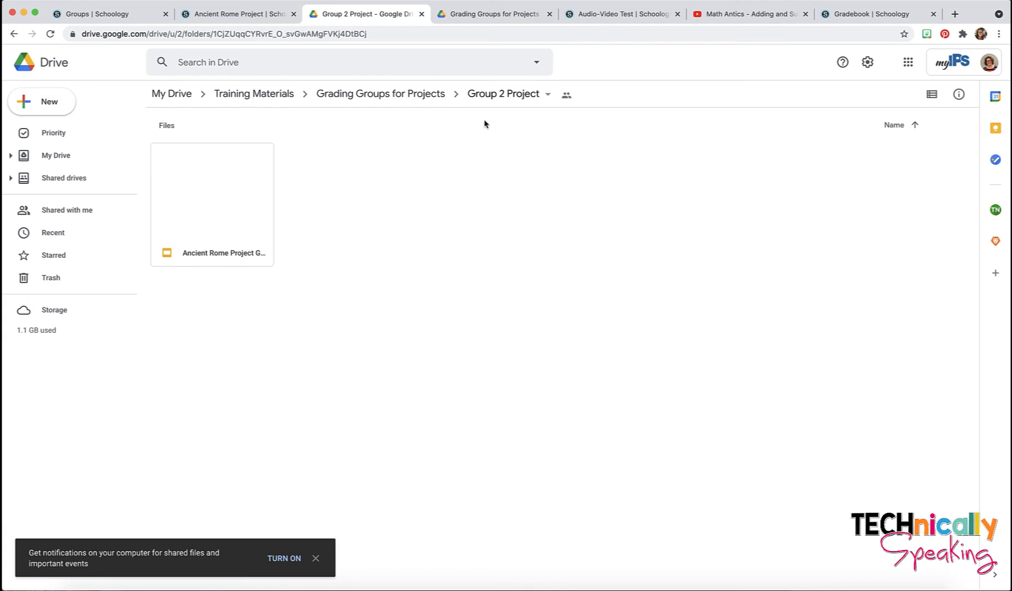
Step: Make the Group 2 Project link editable by Indianapolis Public Schools and copy it
click(566, 96)
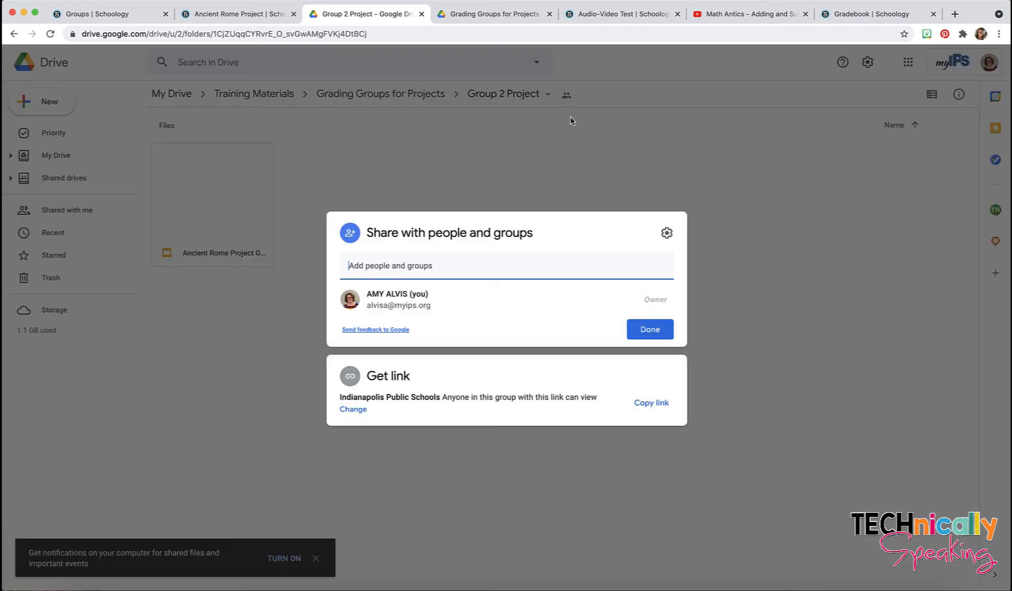
click(355, 410)
click(657, 371)
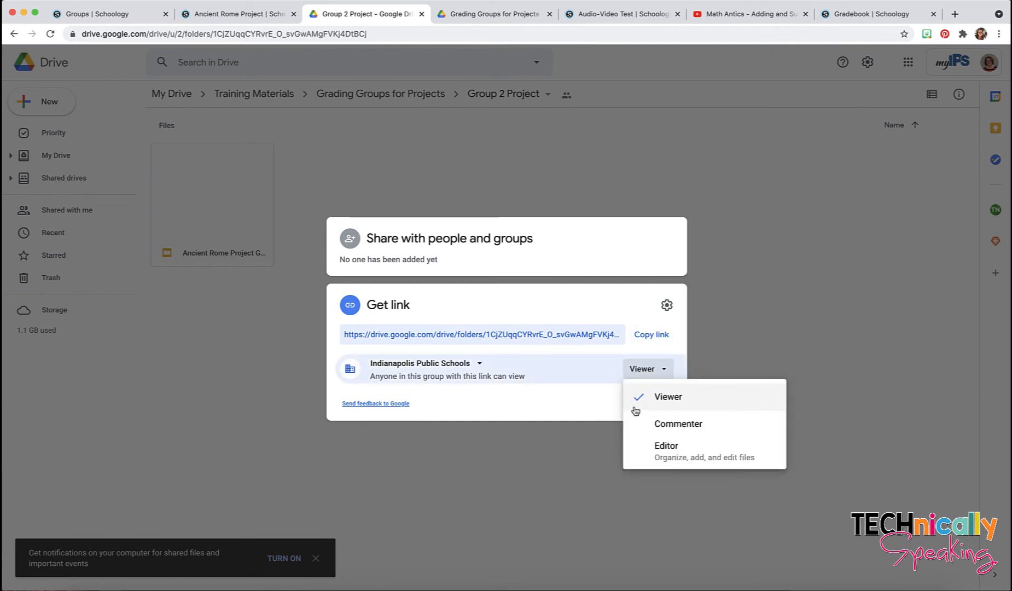
click(648, 455)
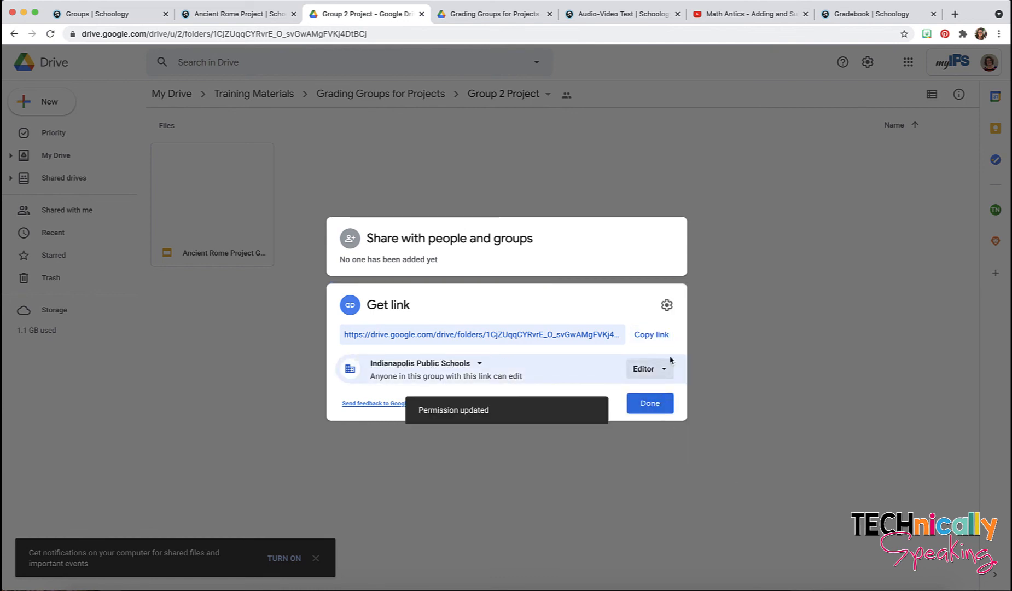
click(650, 335)
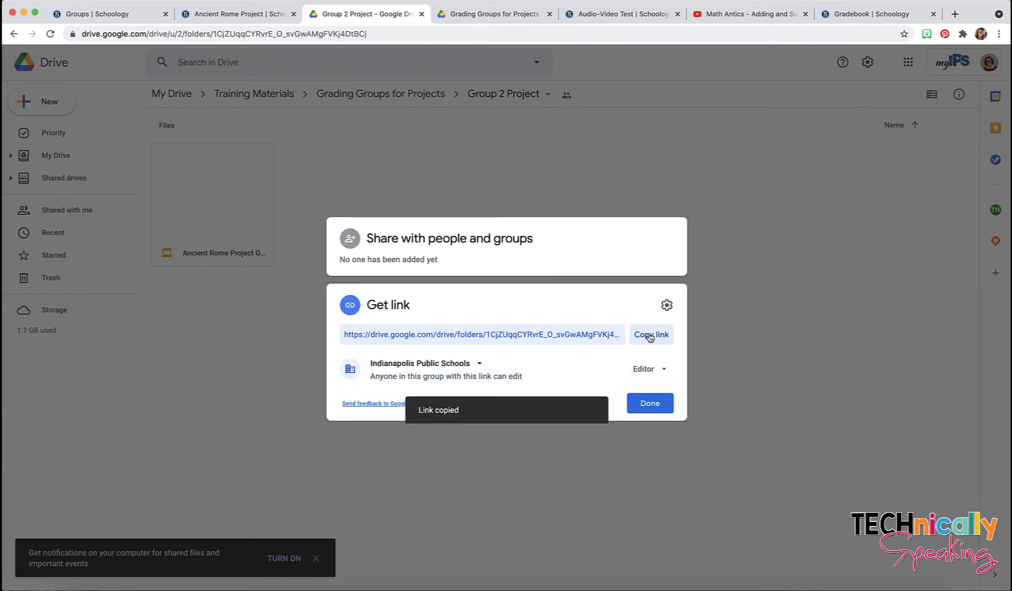
click(236, 17)
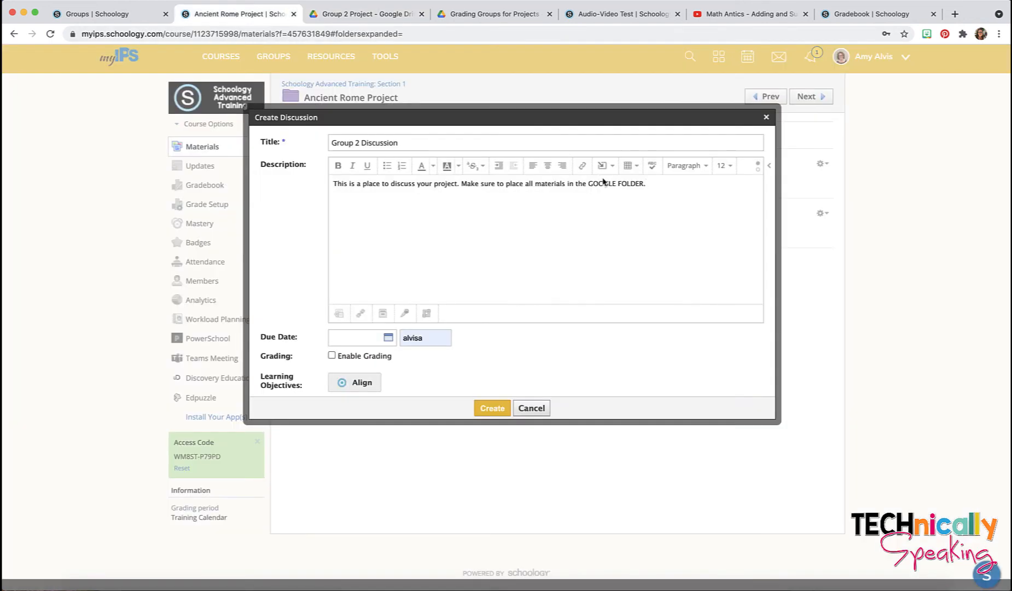
Step: Link GOOGLE FOLDER in the description to the pasted Group 2 Drive folder URL
drag(644, 183, 590, 184)
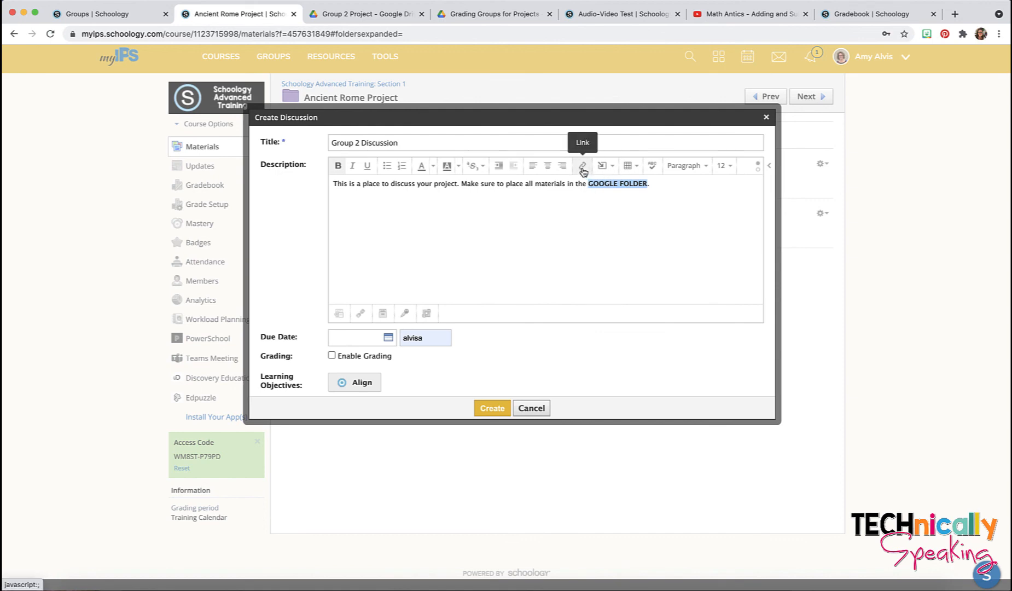
click(582, 166)
key(super+v)
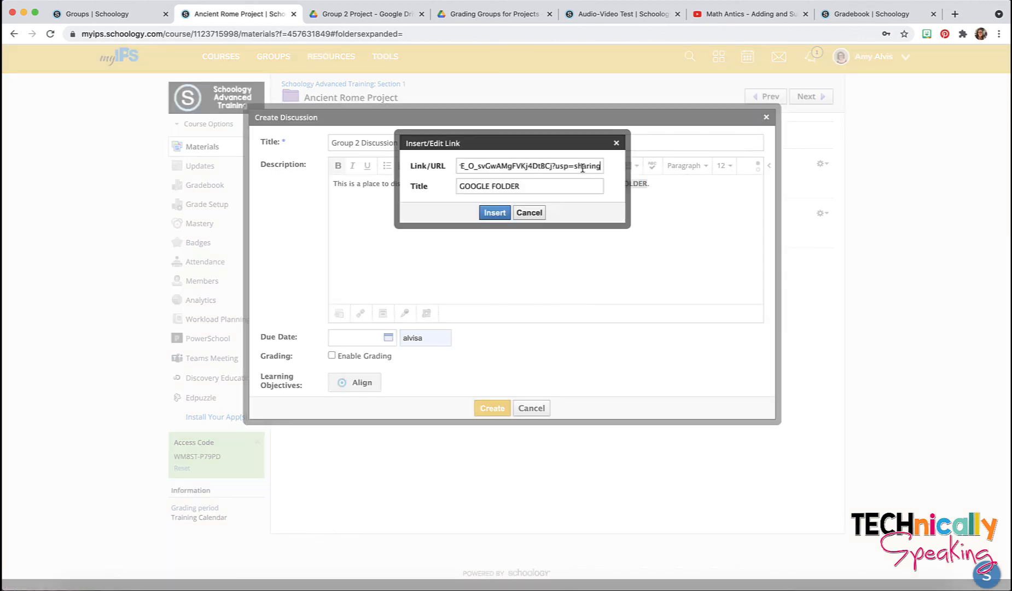
click(494, 213)
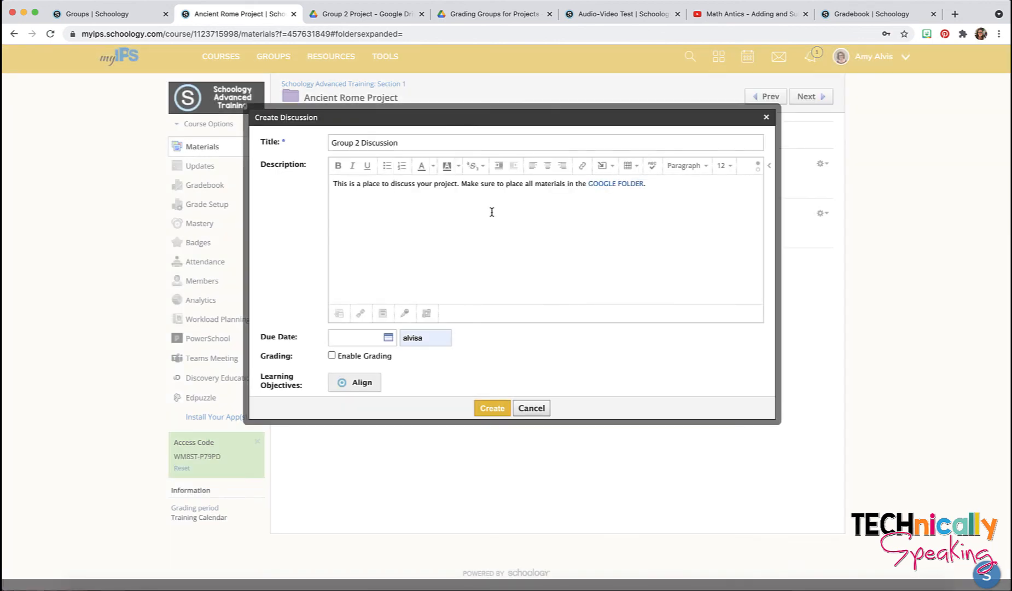
Step: Assign the discussion individually to Group 2 and create it
scroll(464, 349, down, 1)
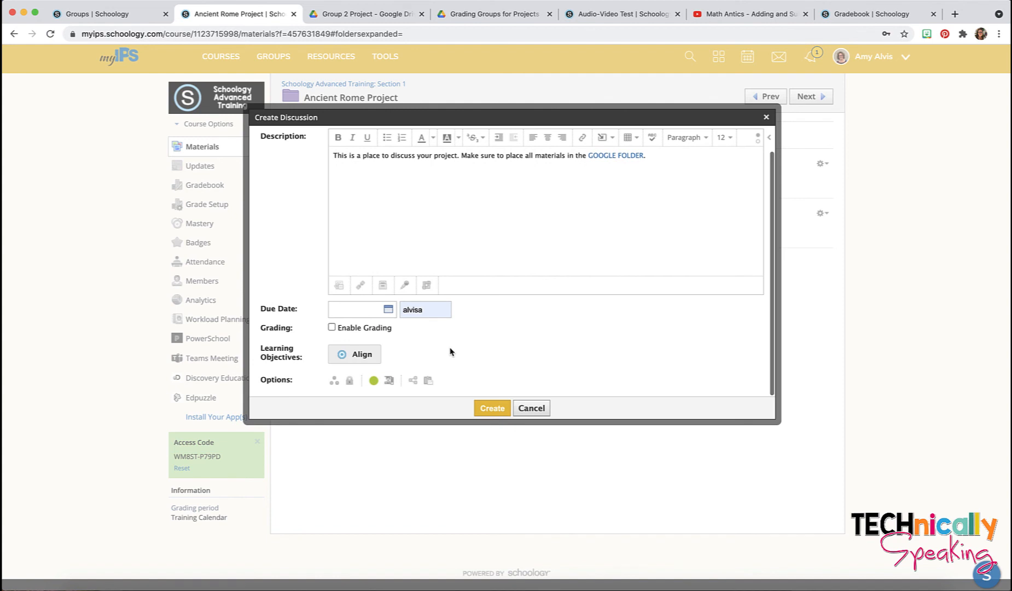
click(335, 382)
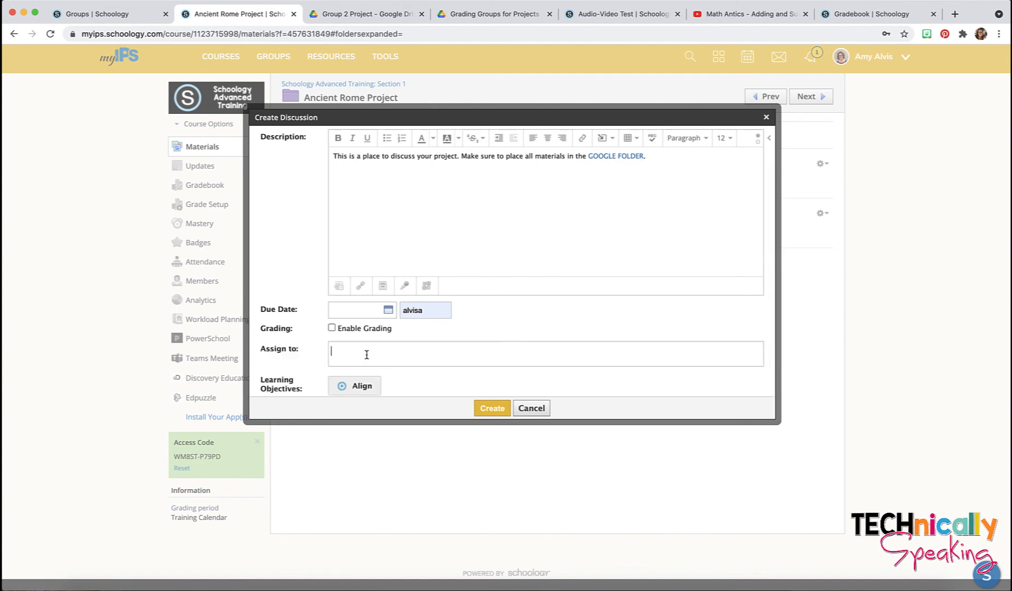
text(Group)
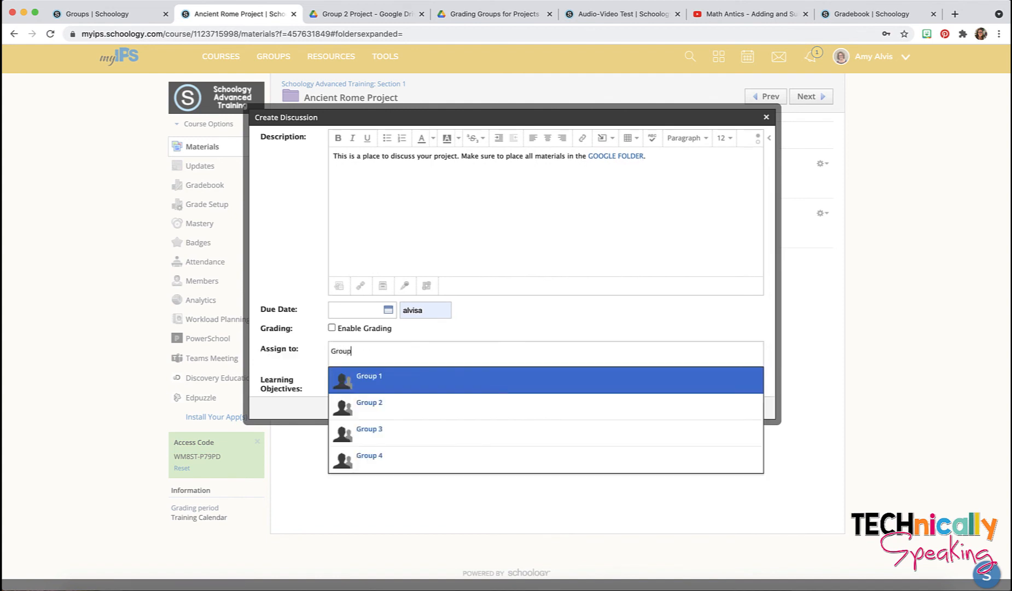
click(389, 398)
click(486, 408)
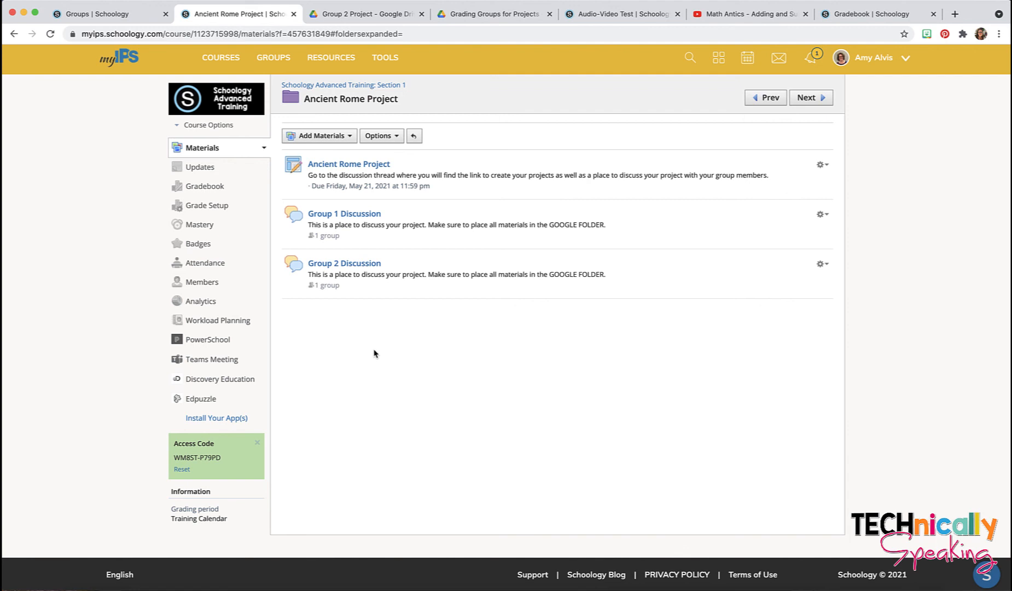
Step: From the course Members page, start a new grading group named 'Group 5'
scroll(371, 355, up, 1)
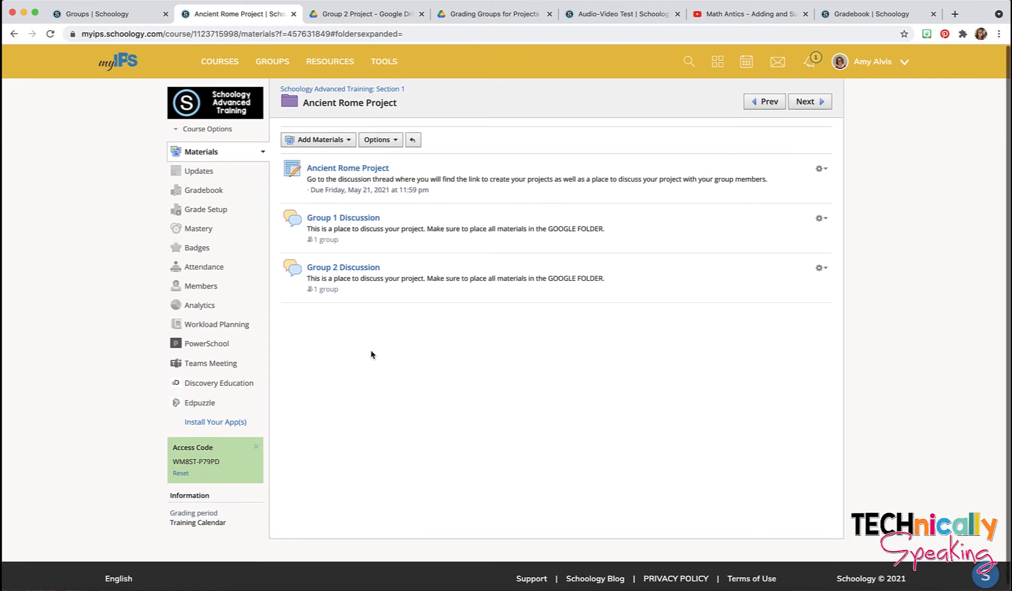
click(200, 287)
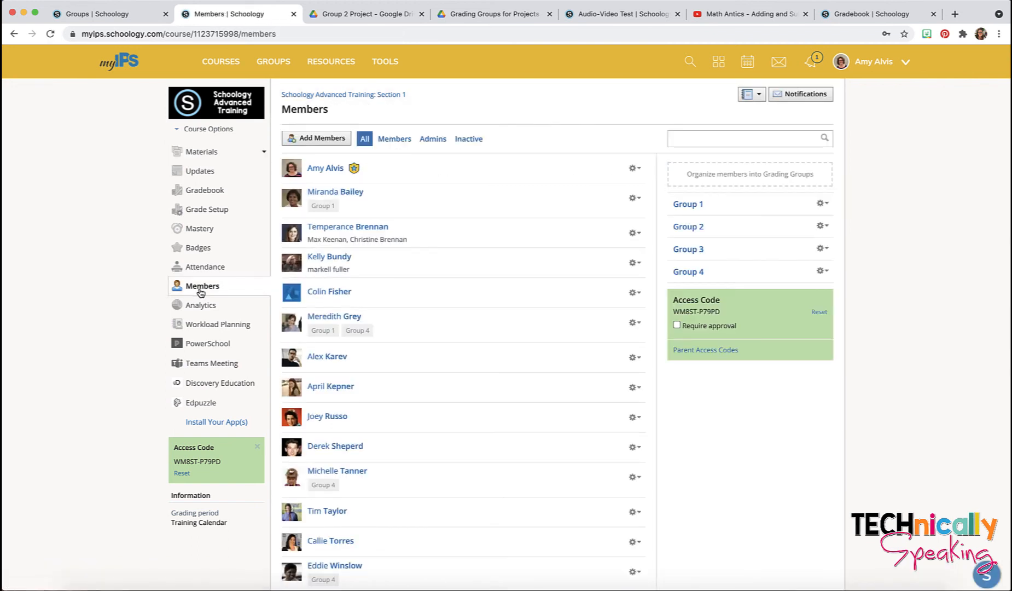
click(751, 179)
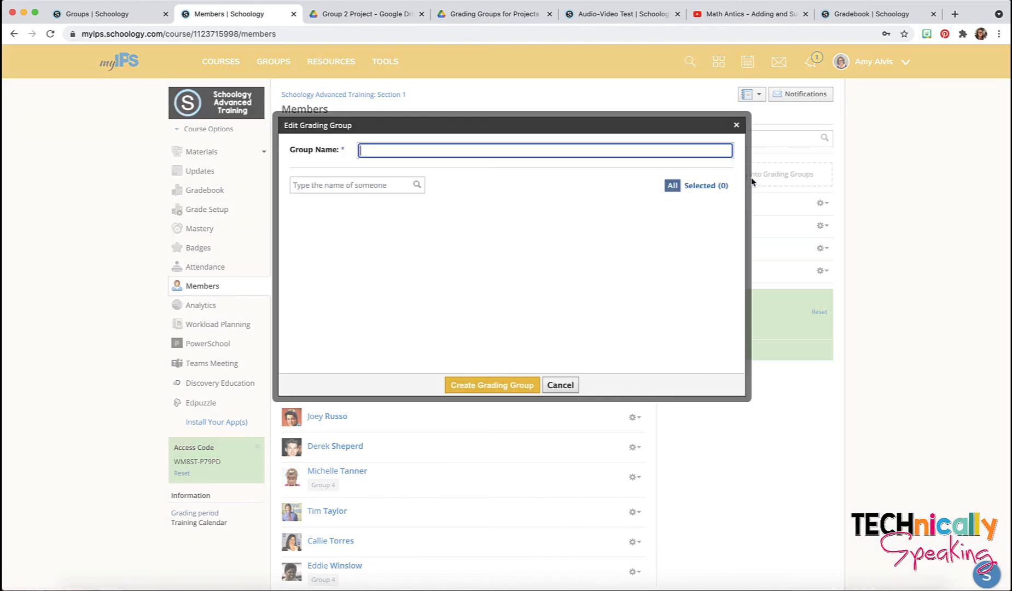
click(408, 153)
text(Group )
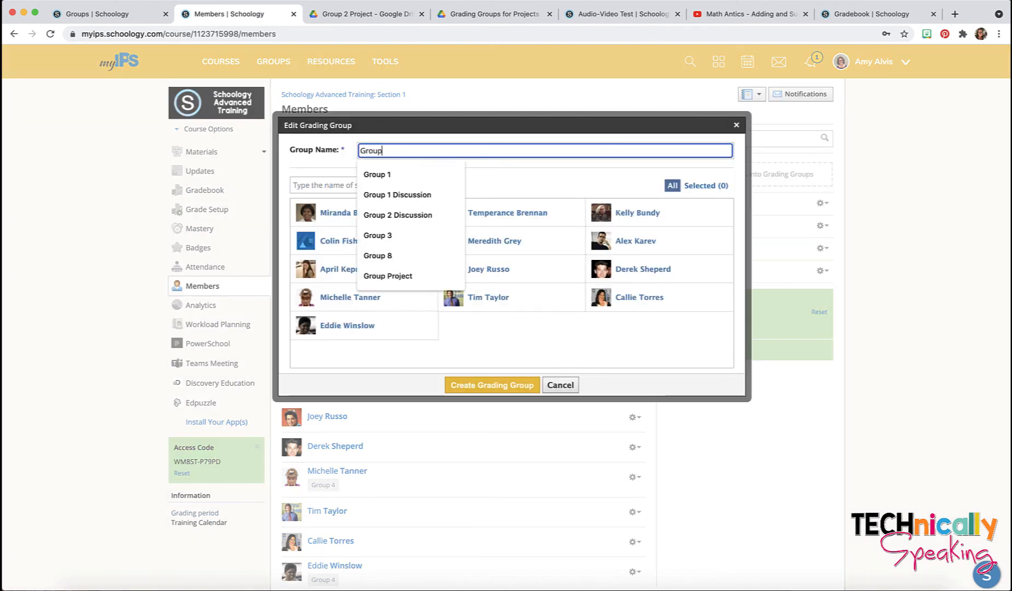
text(5)
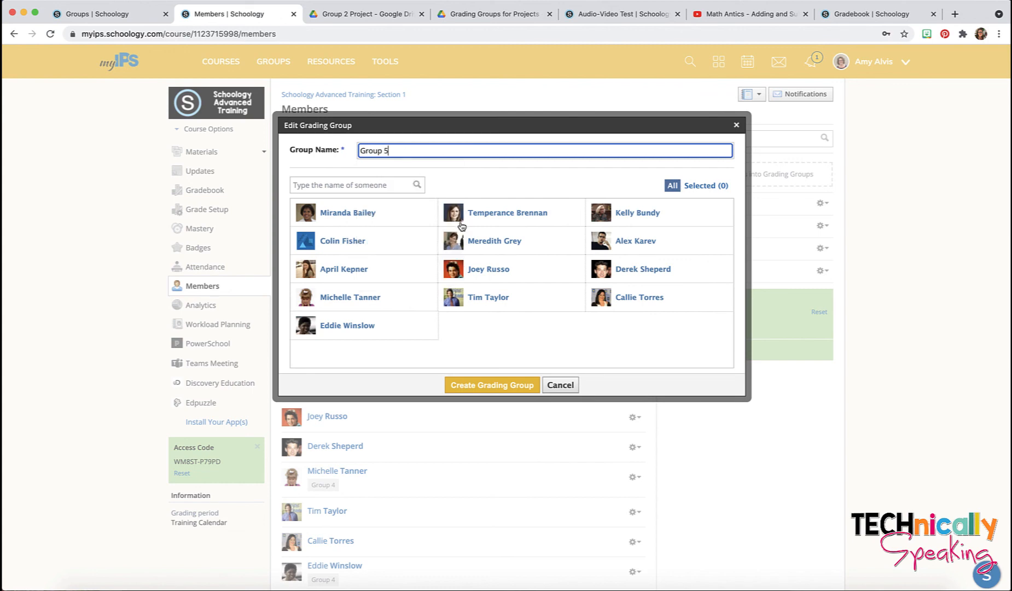
Step: Tick four students for Group 5 and create the grading group
click(361, 217)
click(356, 246)
click(353, 267)
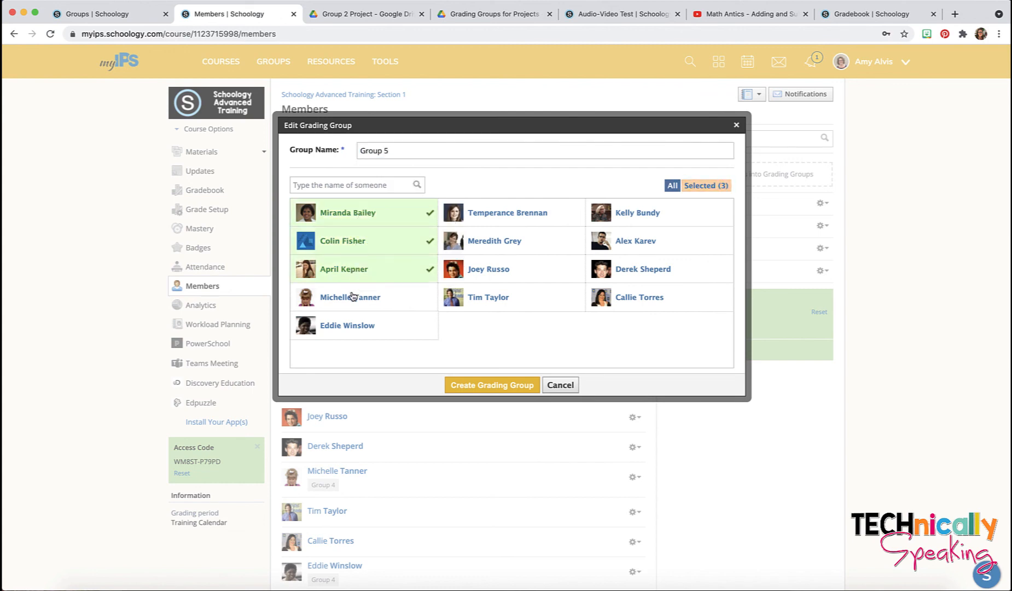
click(350, 296)
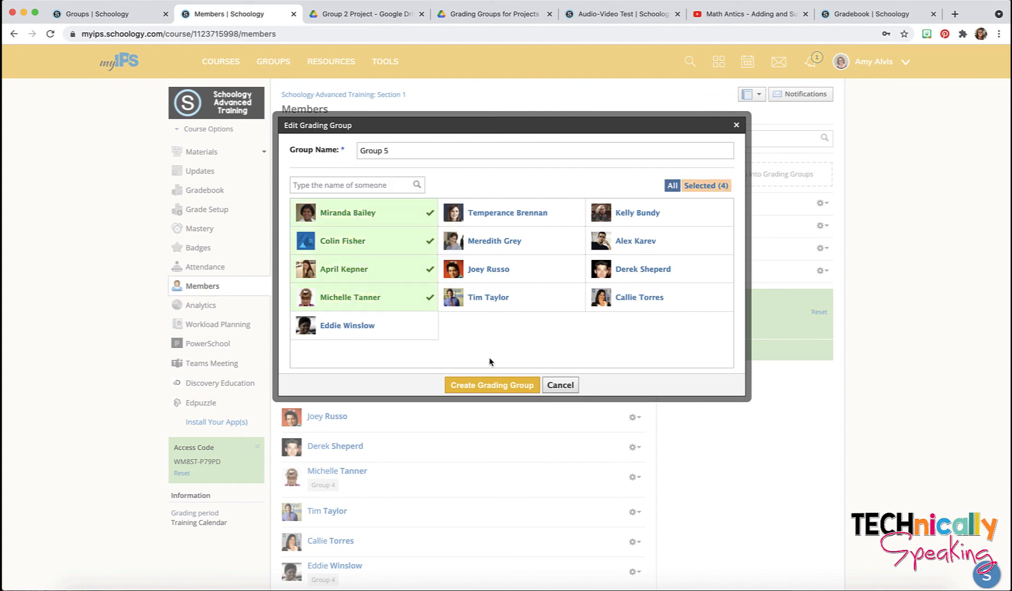
click(487, 387)
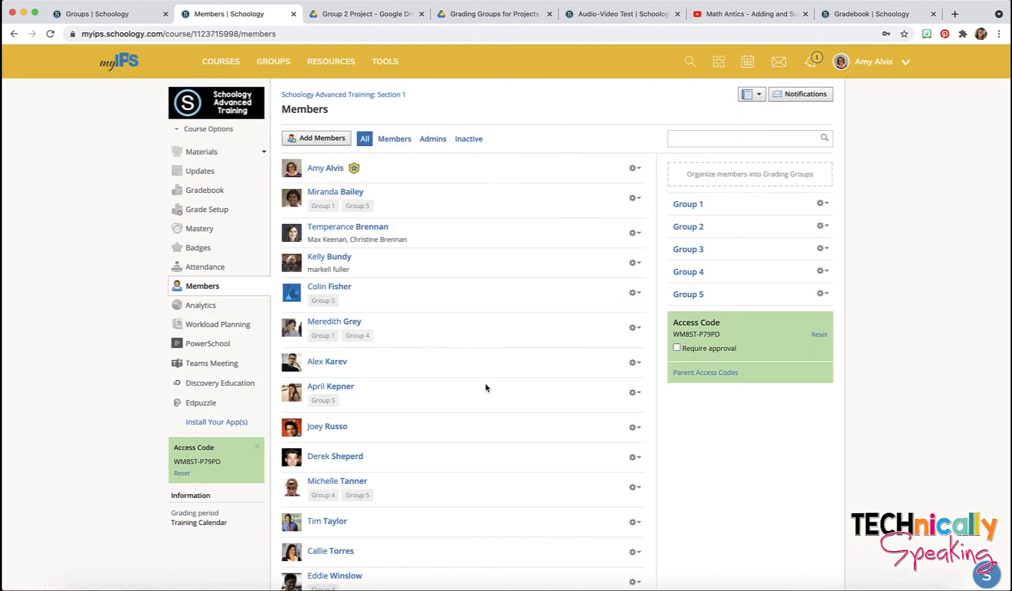